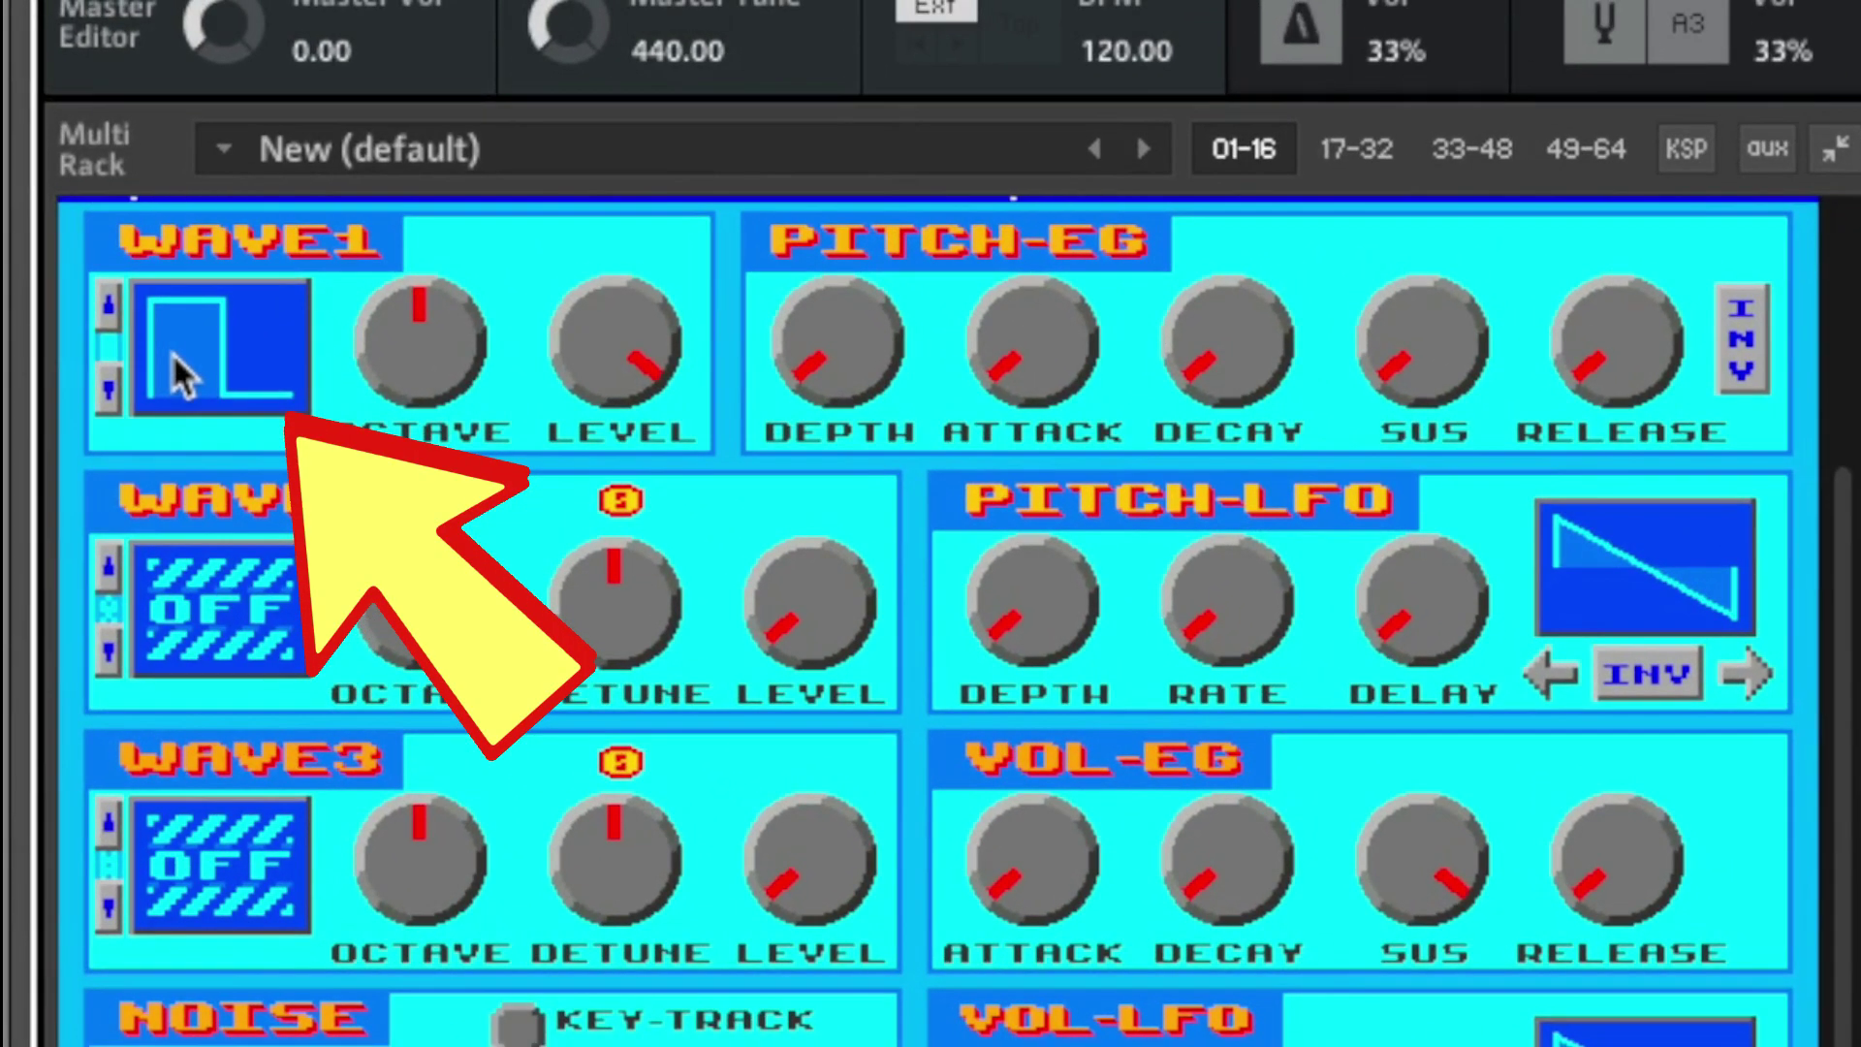
# Try narrower pulse, square and off settings on Pulse 1's WAVE1, settling on a pulse wave
pyautogui.click(105, 390)
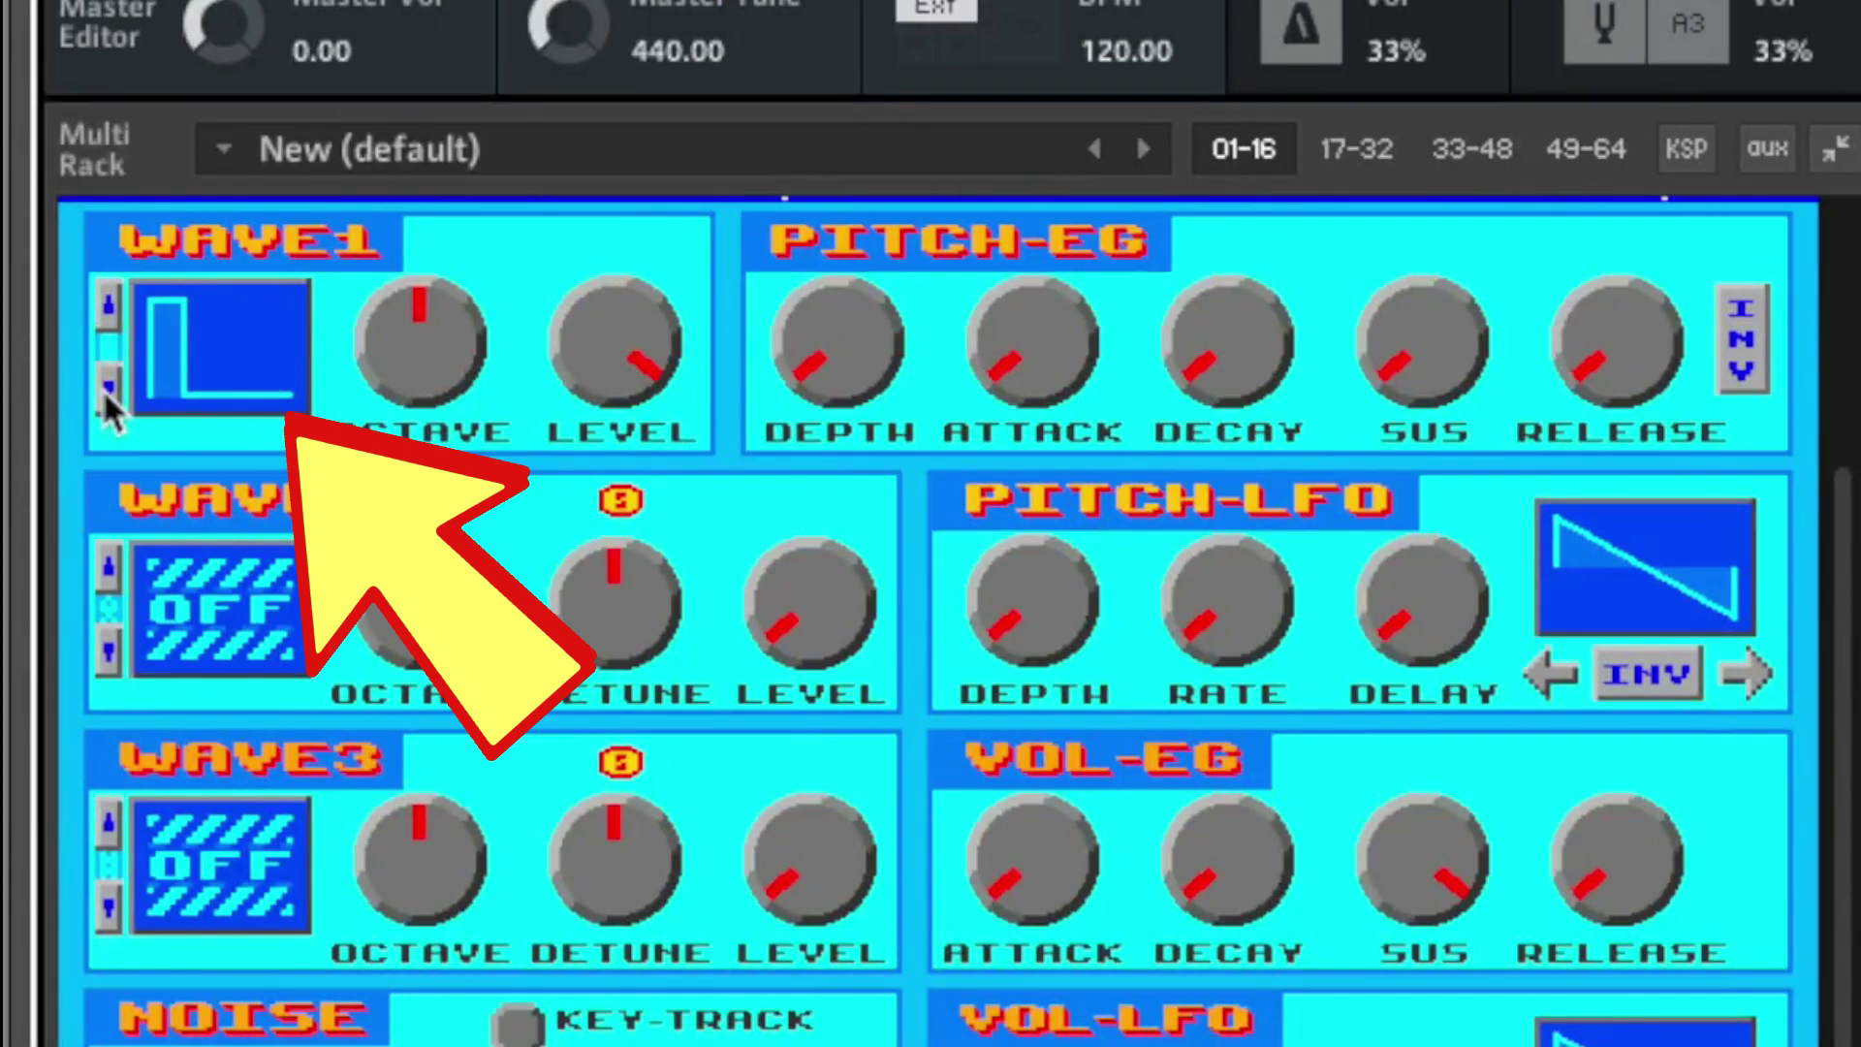
pyautogui.click(103, 388)
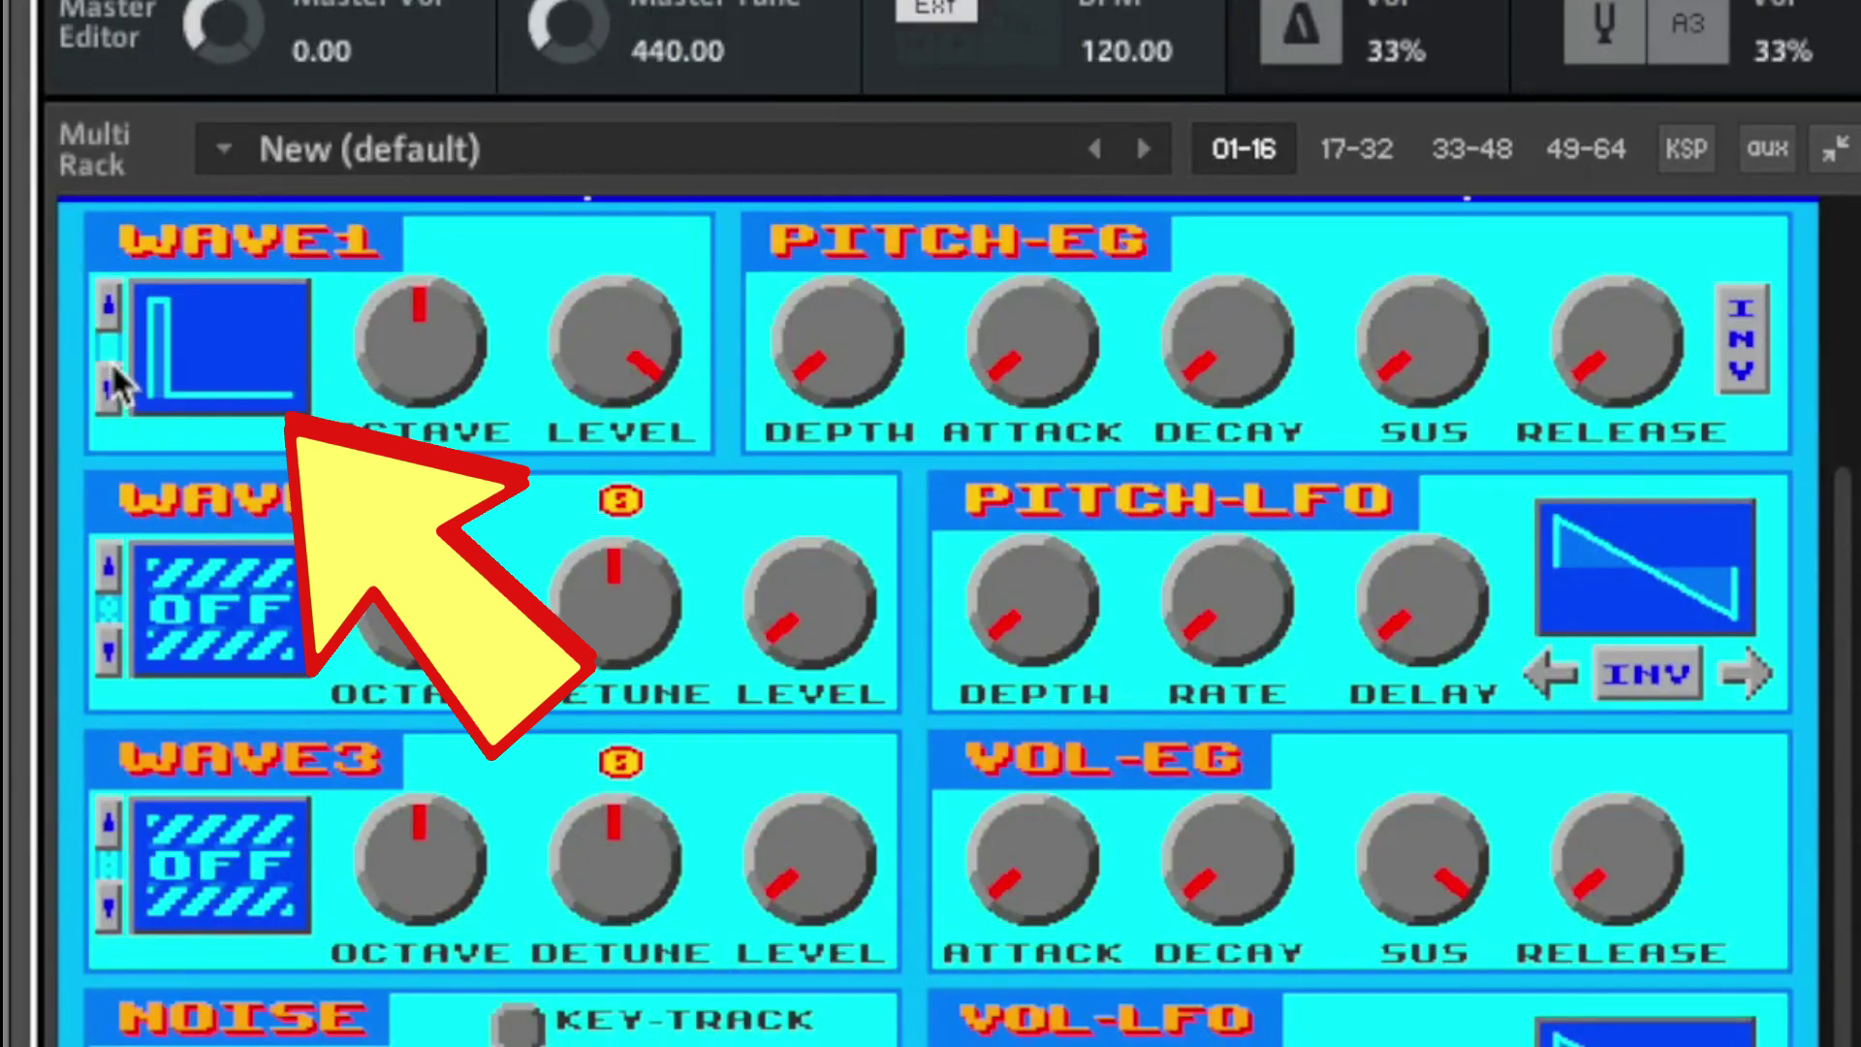
pyautogui.click(109, 376)
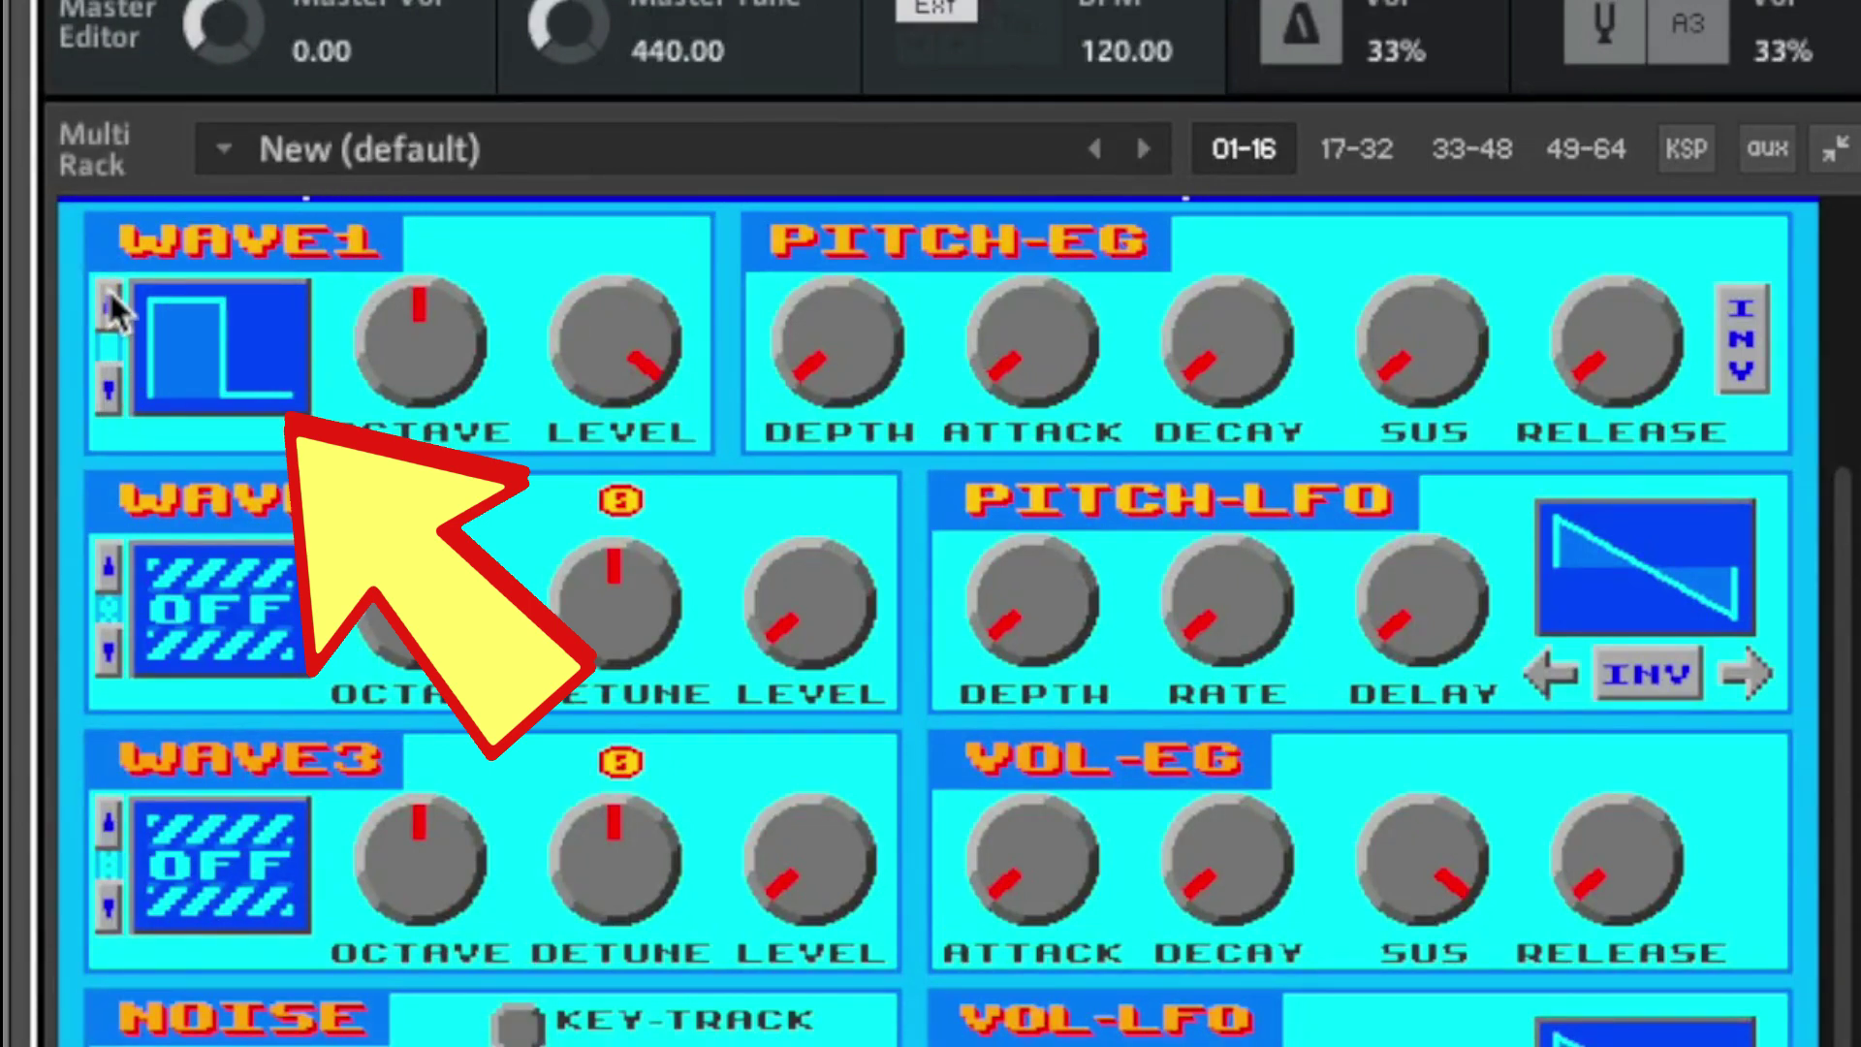
pyautogui.click(108, 383)
pyautogui.click(106, 393)
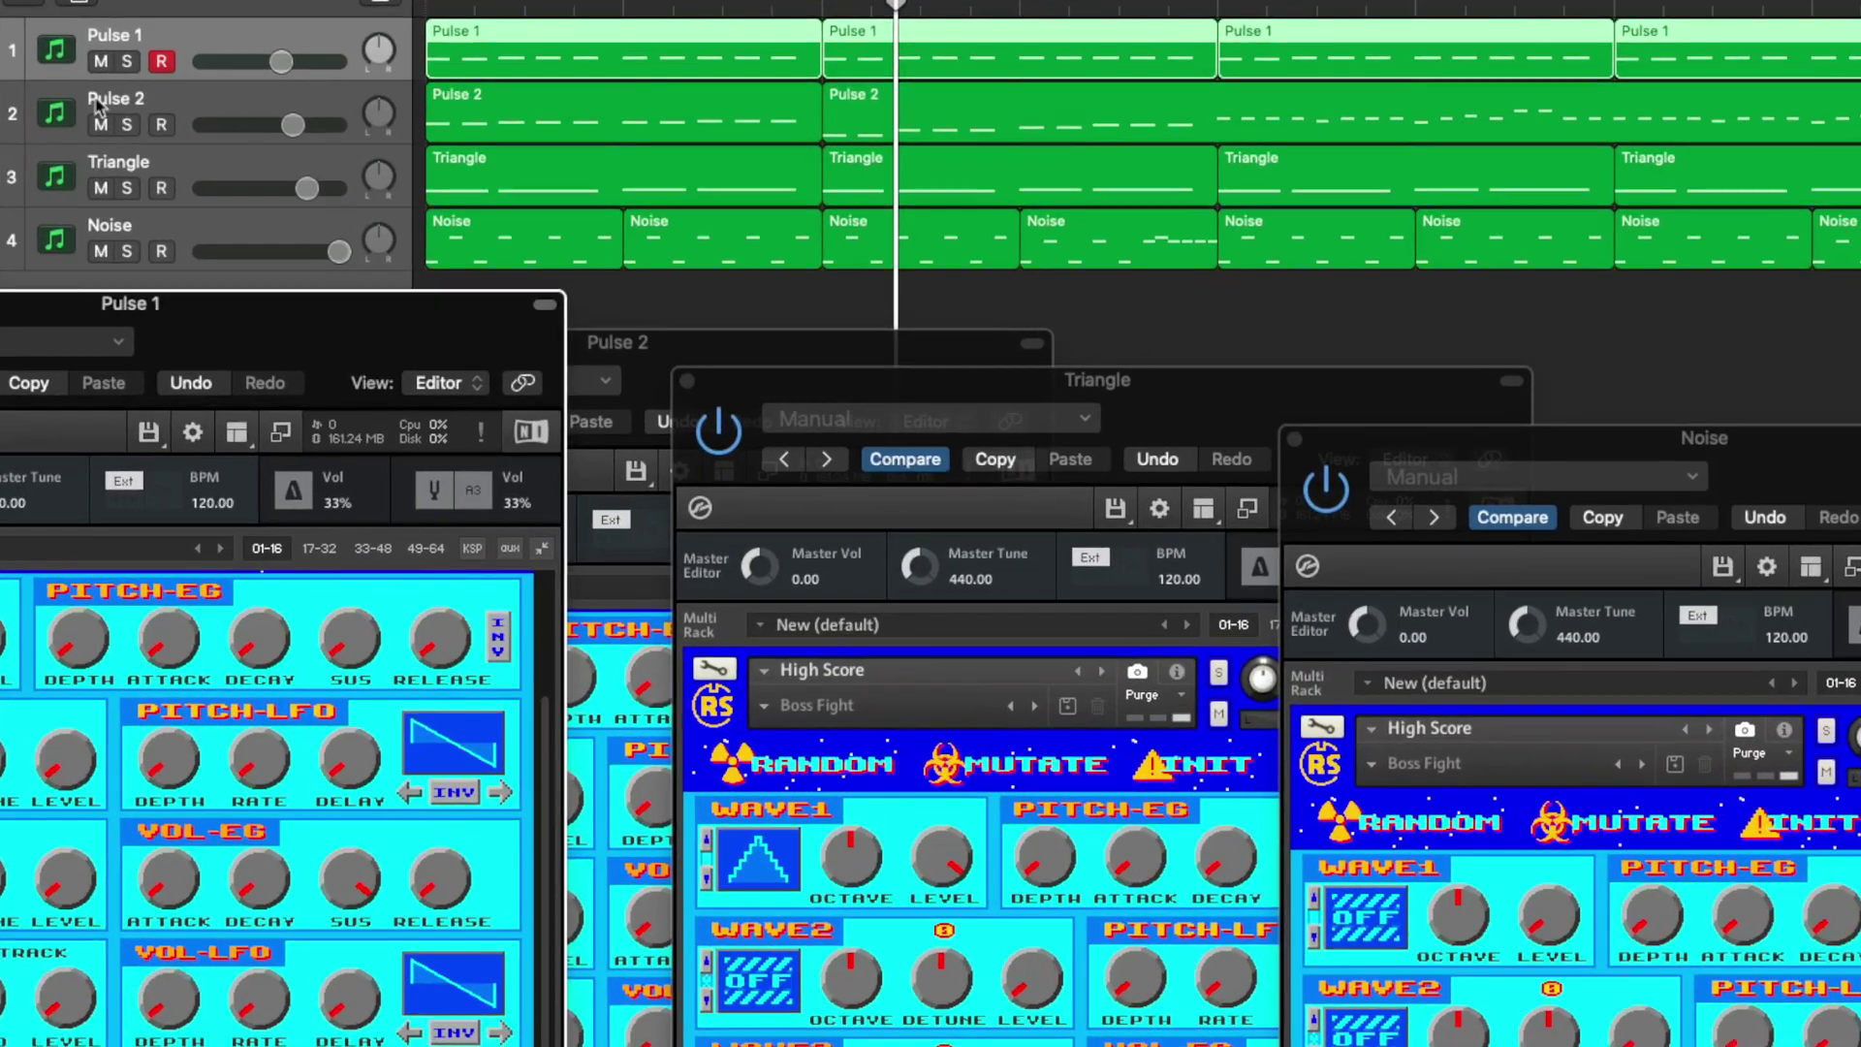
# Mute Pulse 2, Triangle and Noise, then play to hear Pulse 1 alone
pyautogui.click(100, 125)
pyautogui.click(101, 188)
pyautogui.click(101, 251)
pyautogui.press('space')
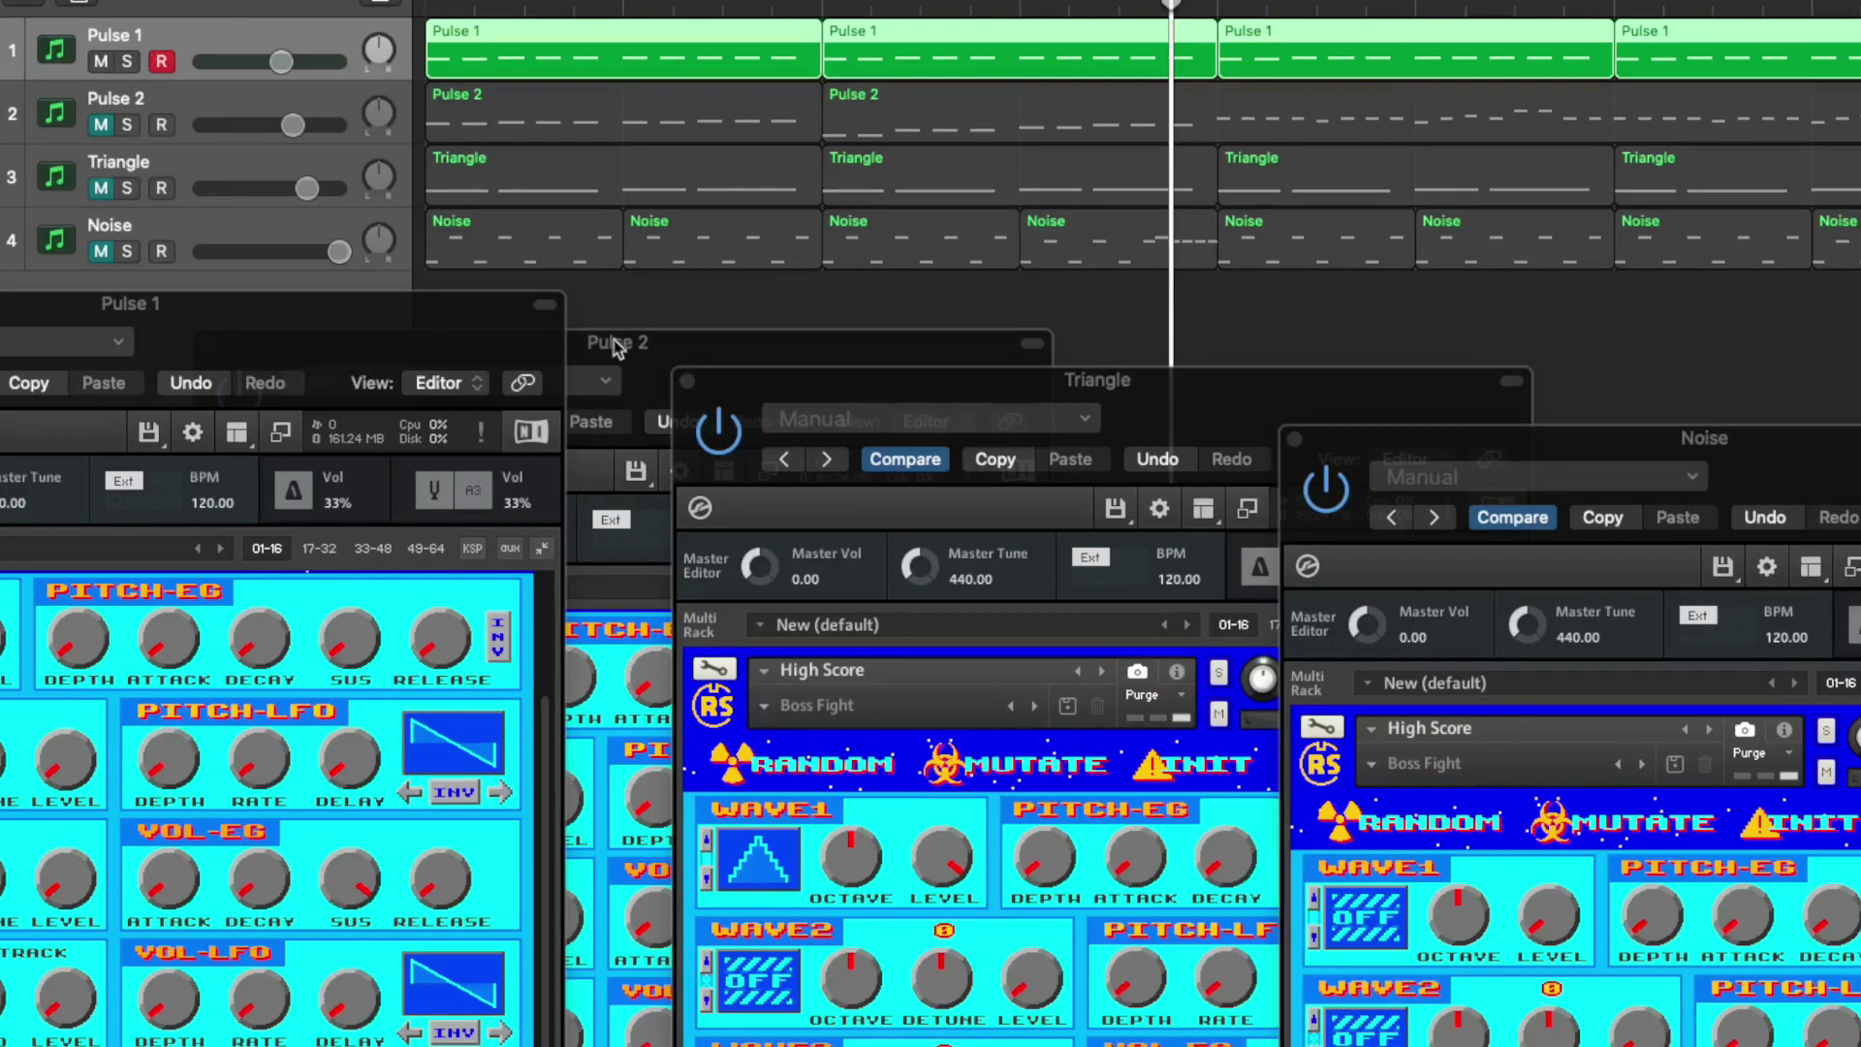
# Stop playback and unmute the Pulse 2 track
pyautogui.click(649, 349)
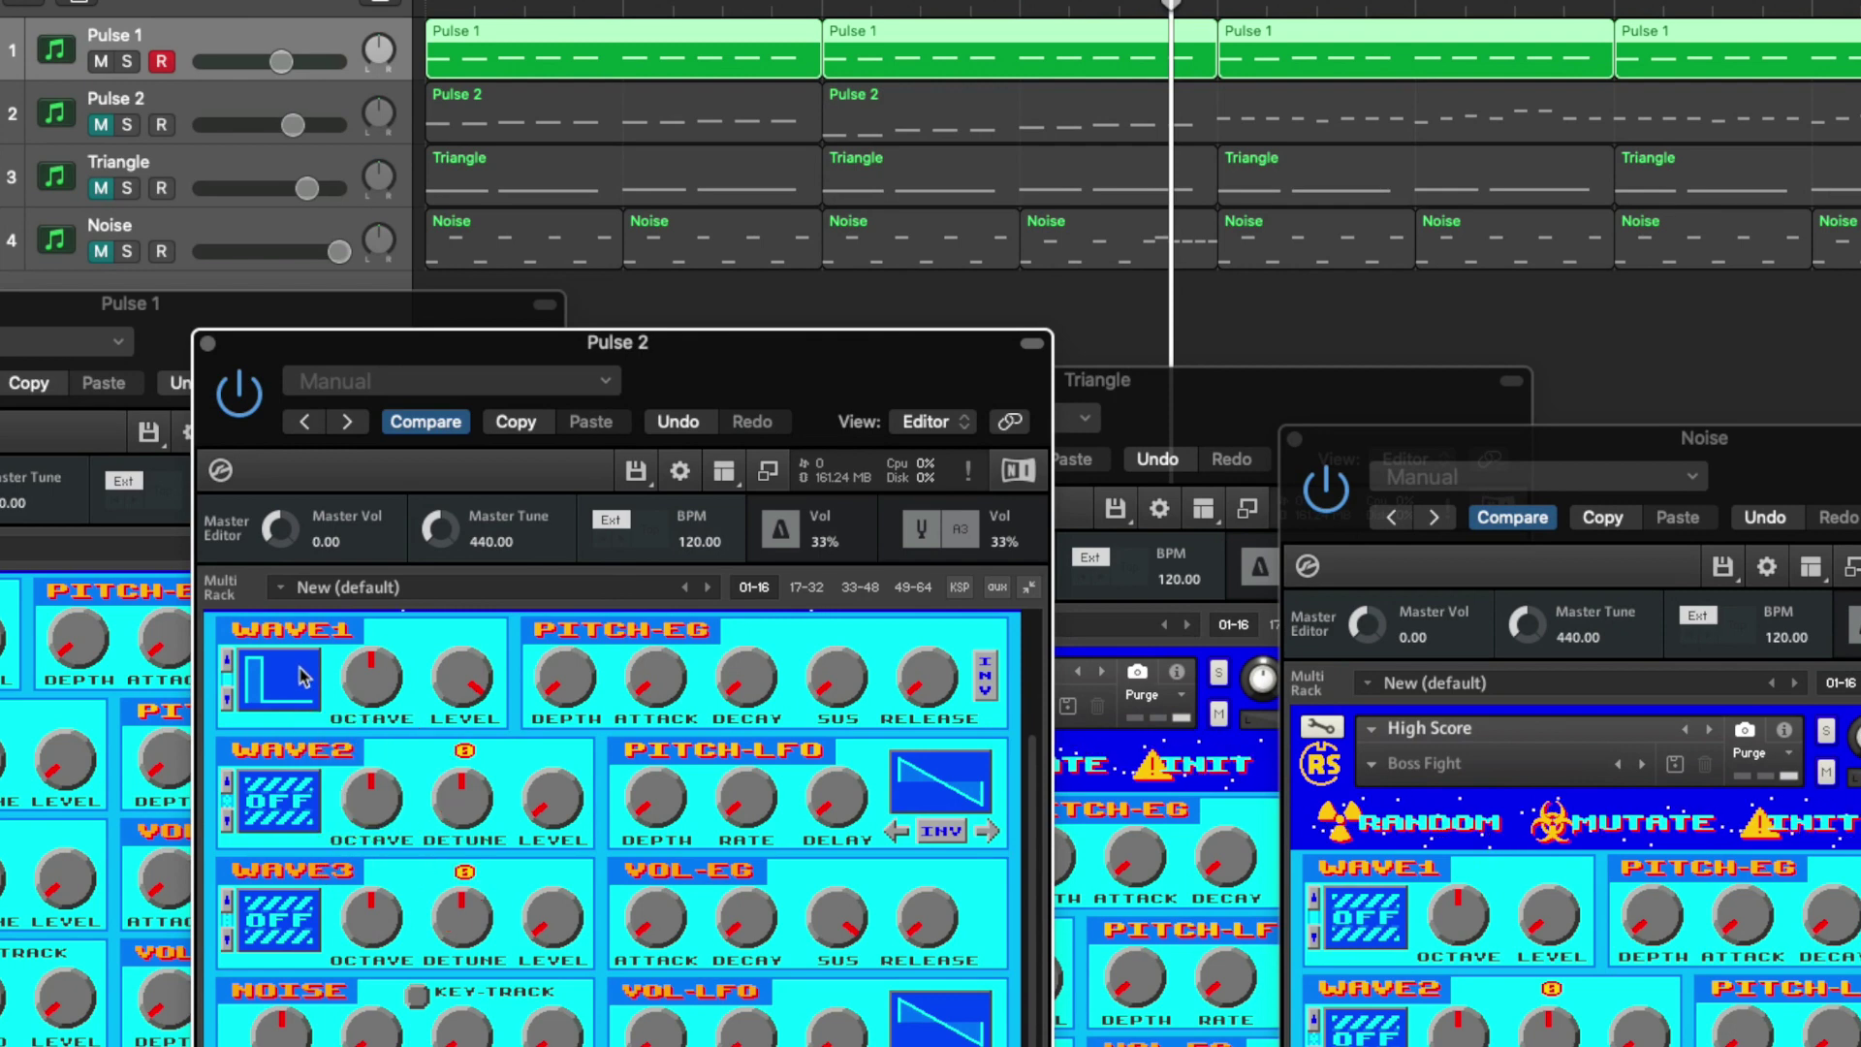
pyautogui.press('space')
pyautogui.press('space')
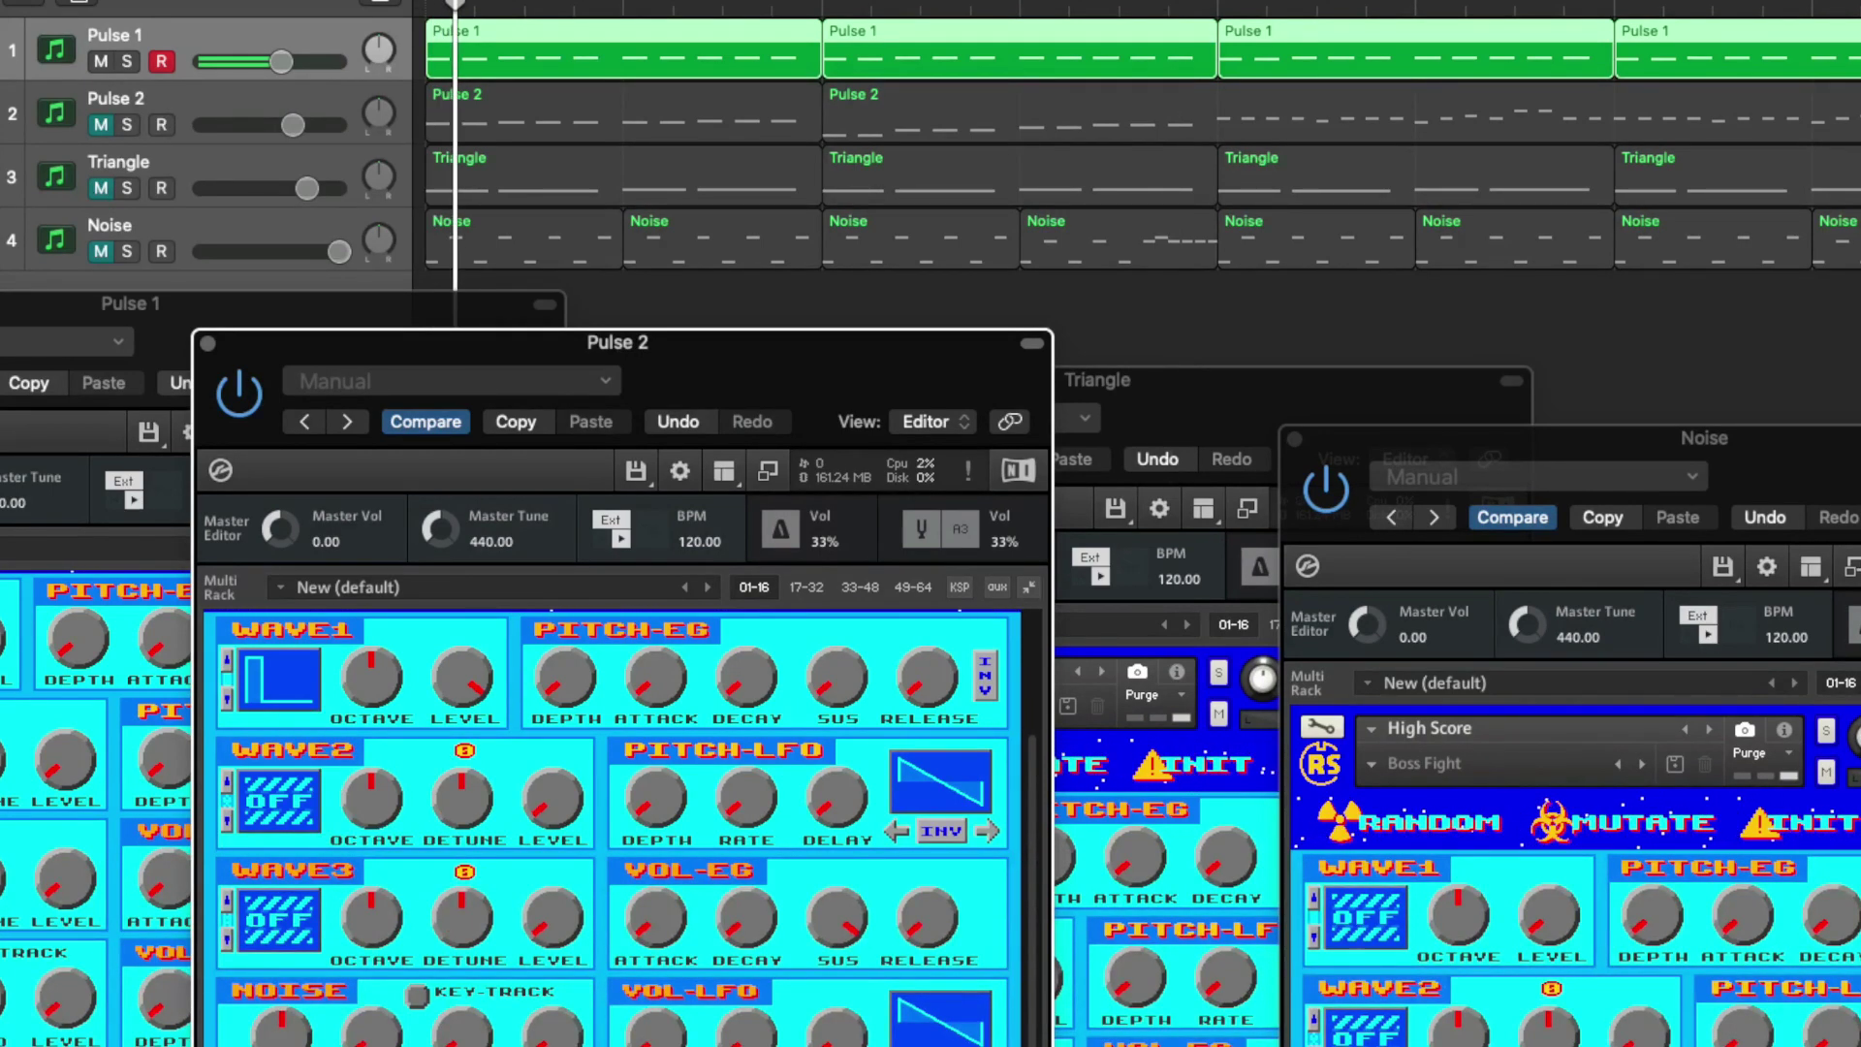
pyautogui.click(101, 123)
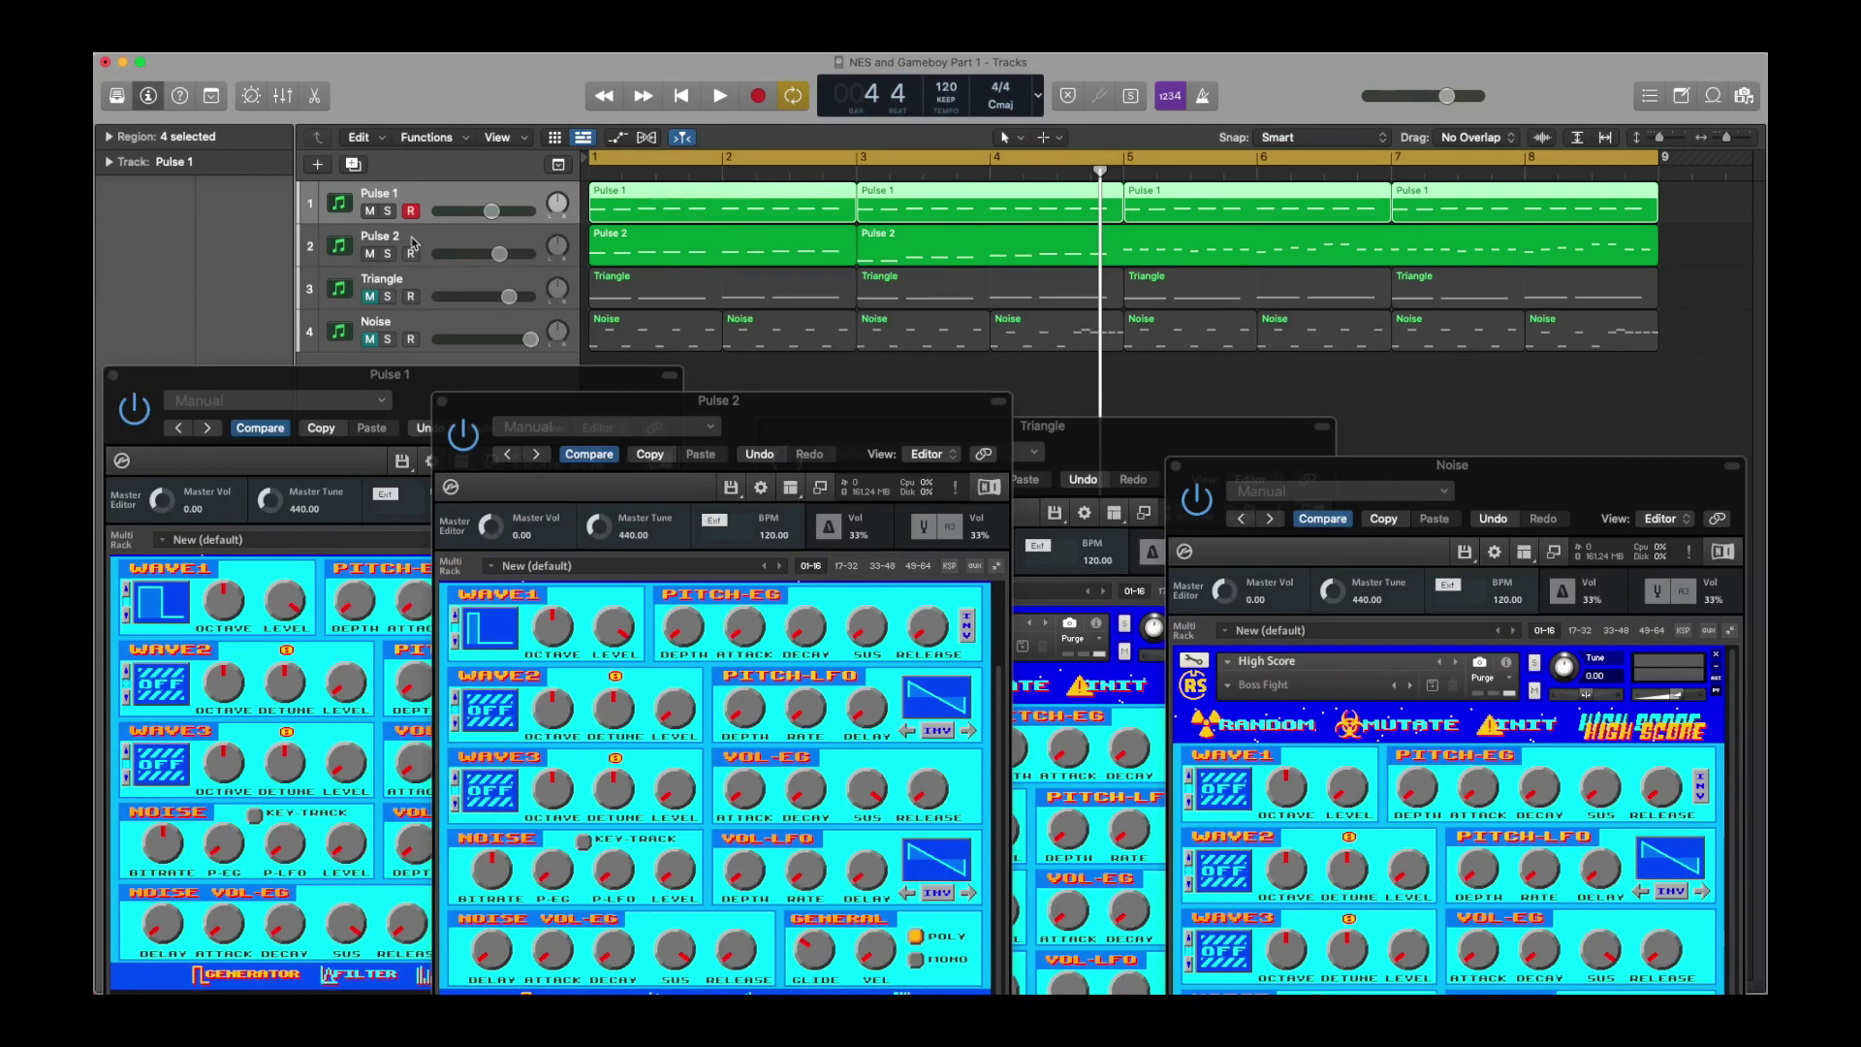
# Select the Triangle track and bring its High Score instrument window to the front
pyautogui.click(411, 243)
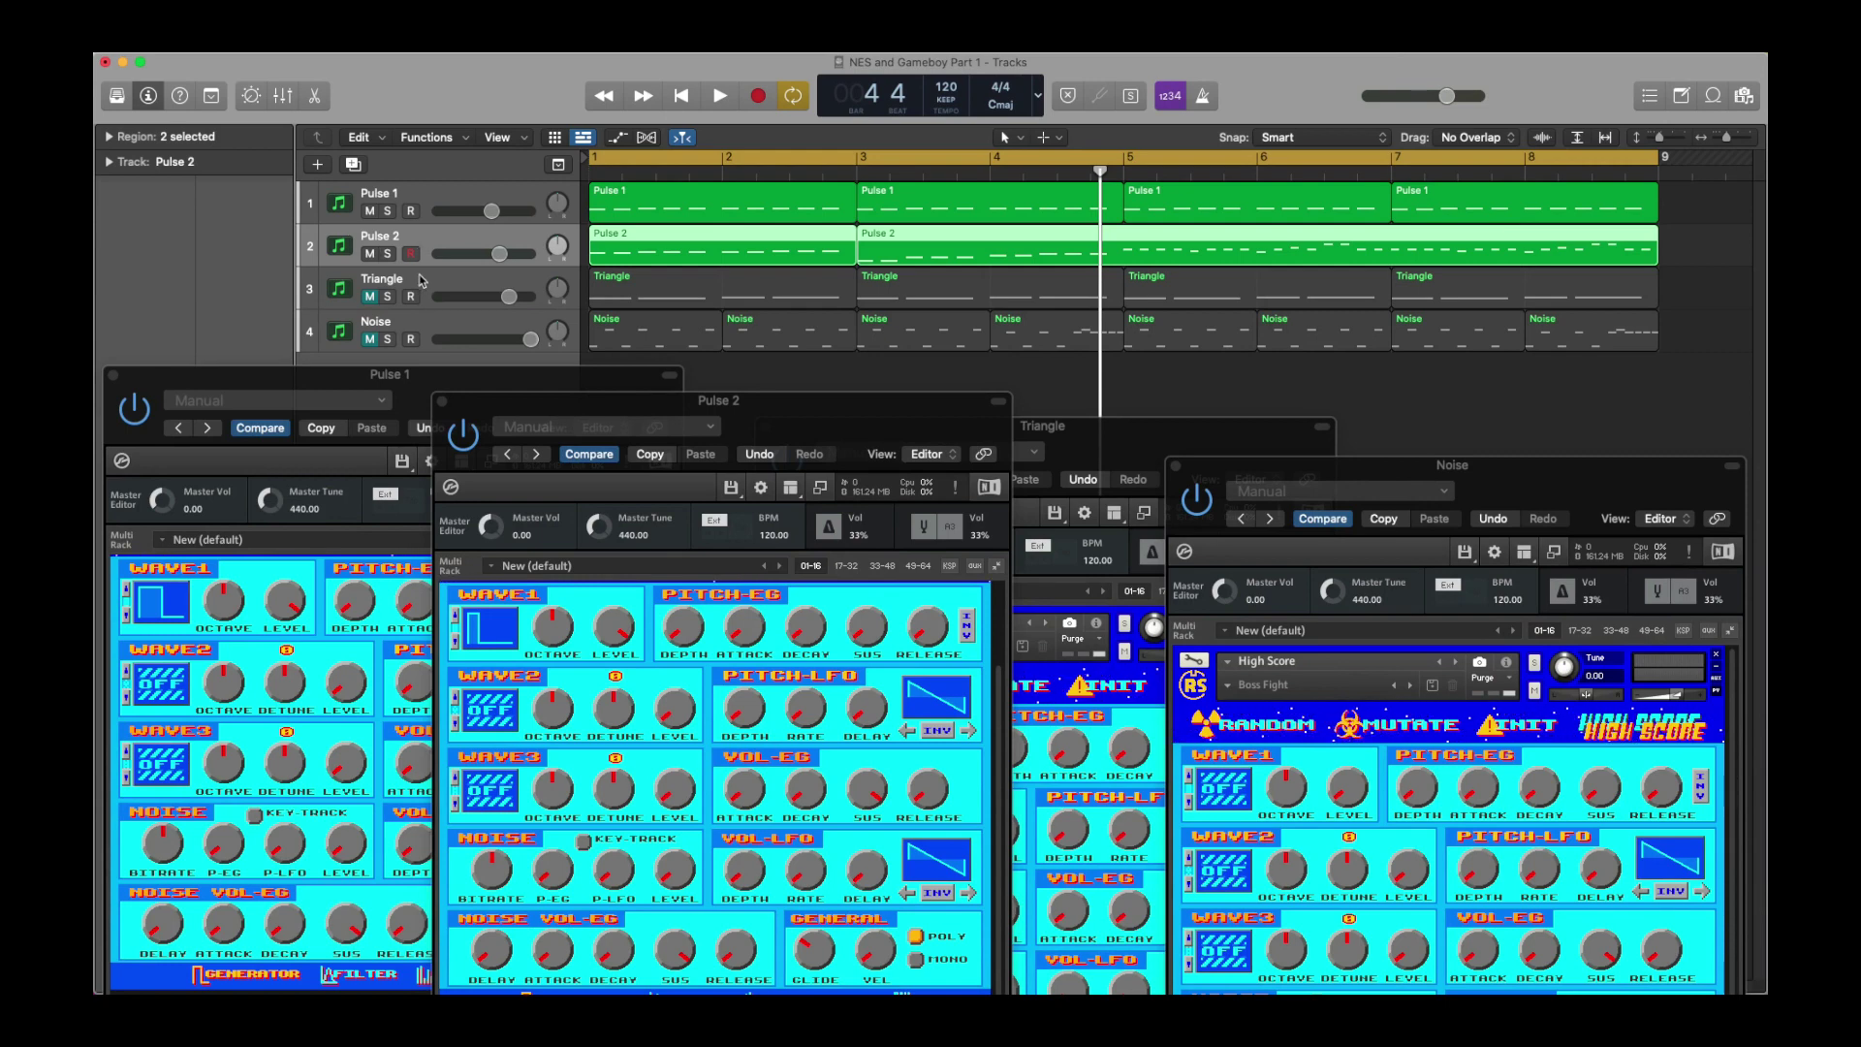
pyautogui.click(421, 280)
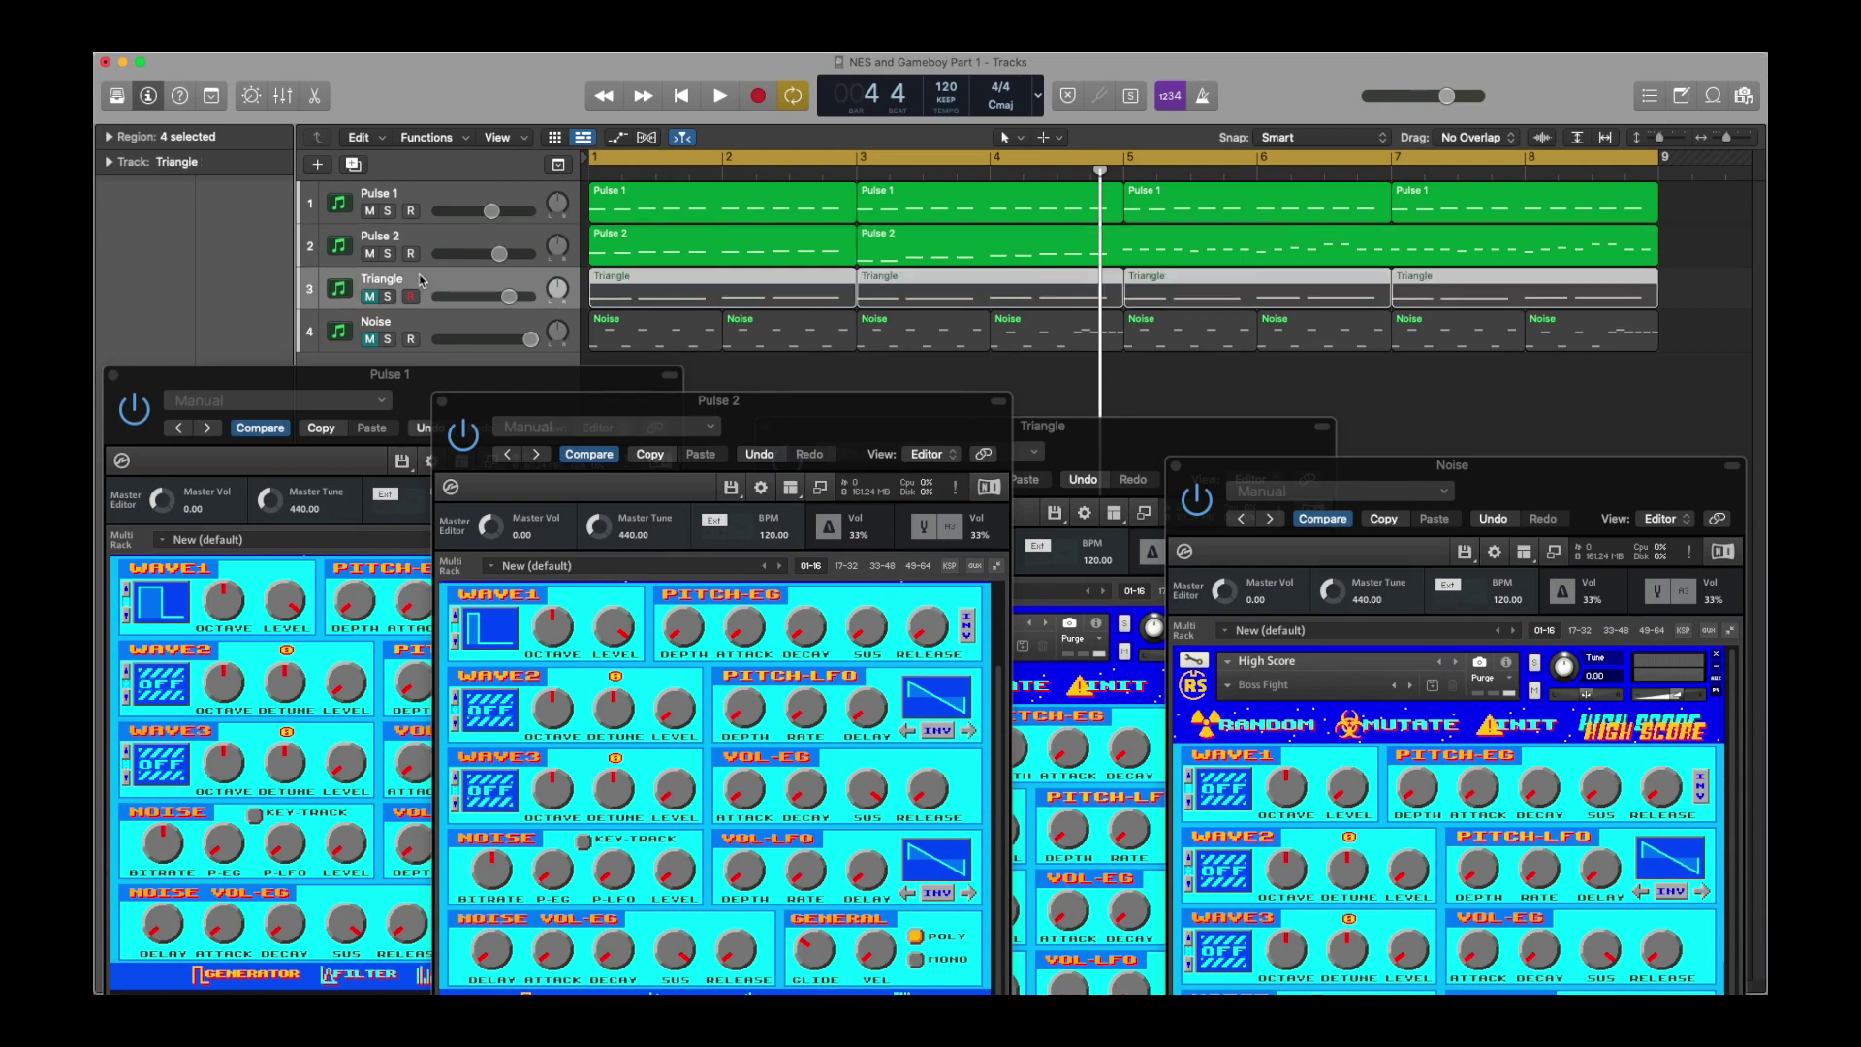
pyautogui.click(1079, 436)
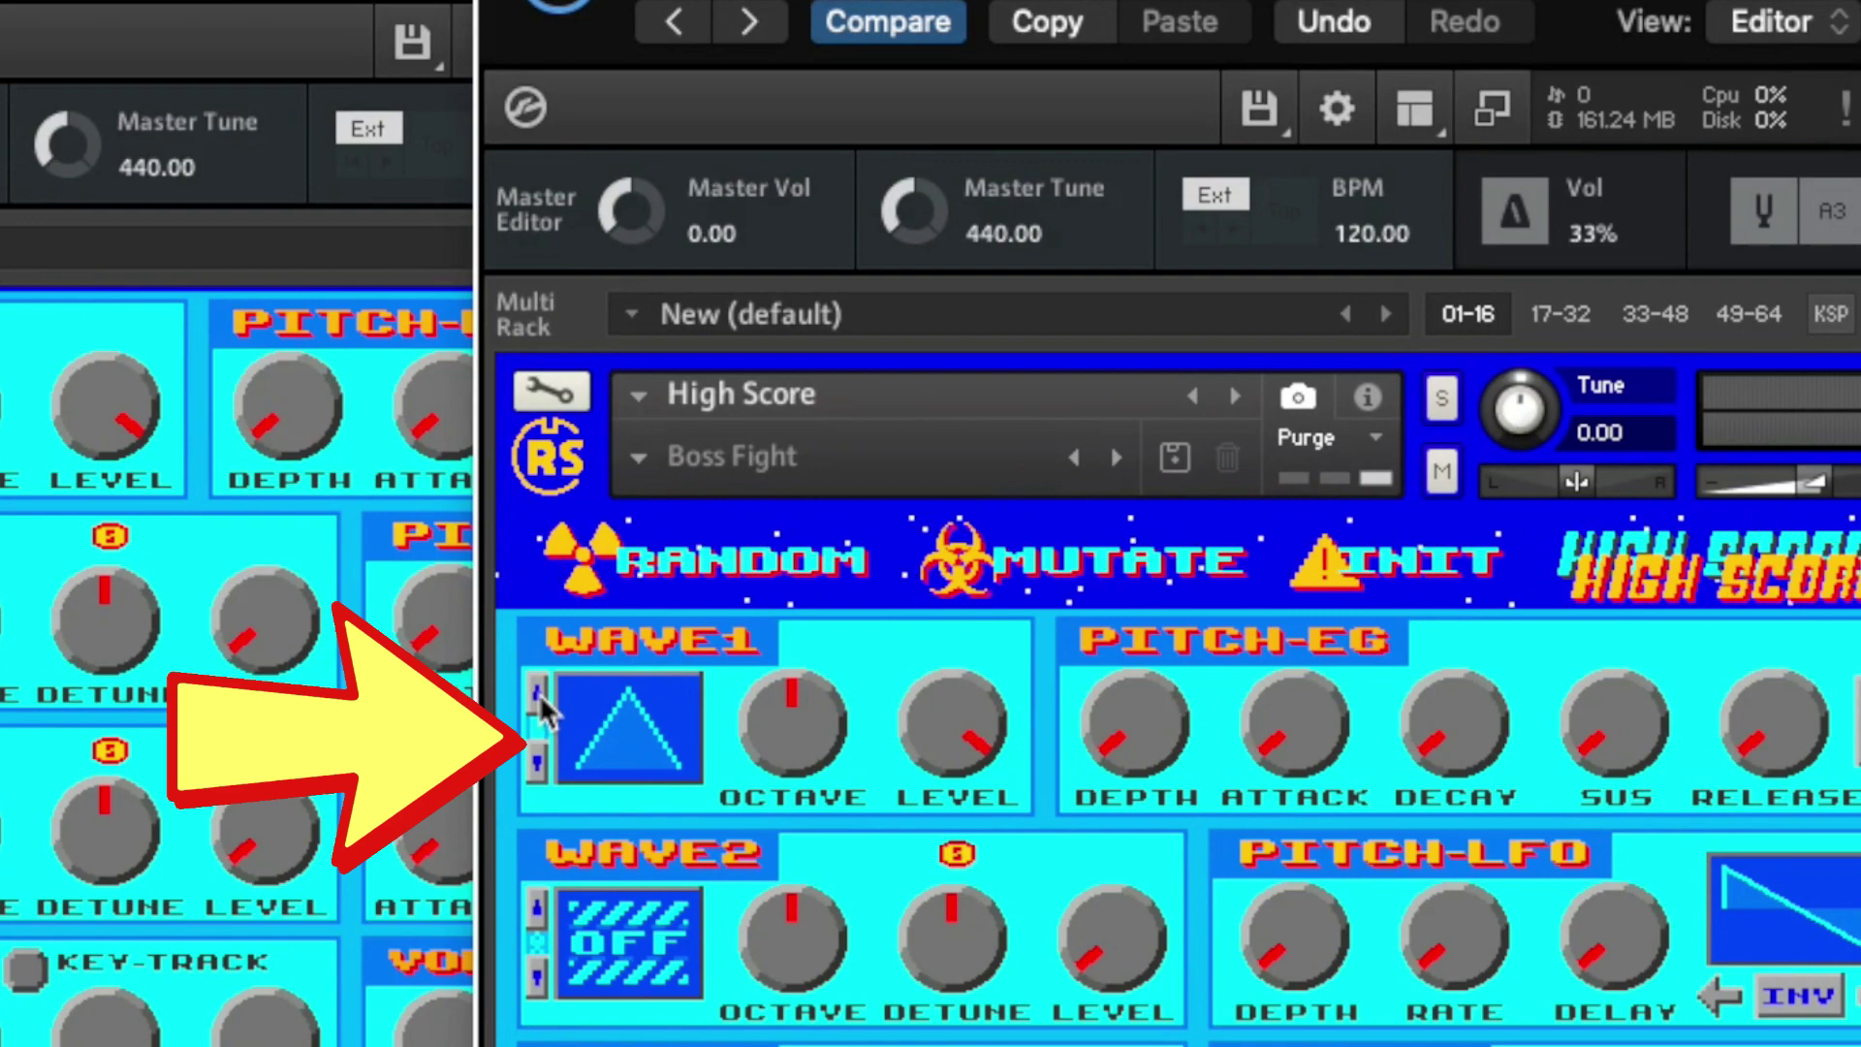
# Compare the smooth triangle on WAVE1, return to the stepped triangle, and lower the Triangle window
pyautogui.click(533, 762)
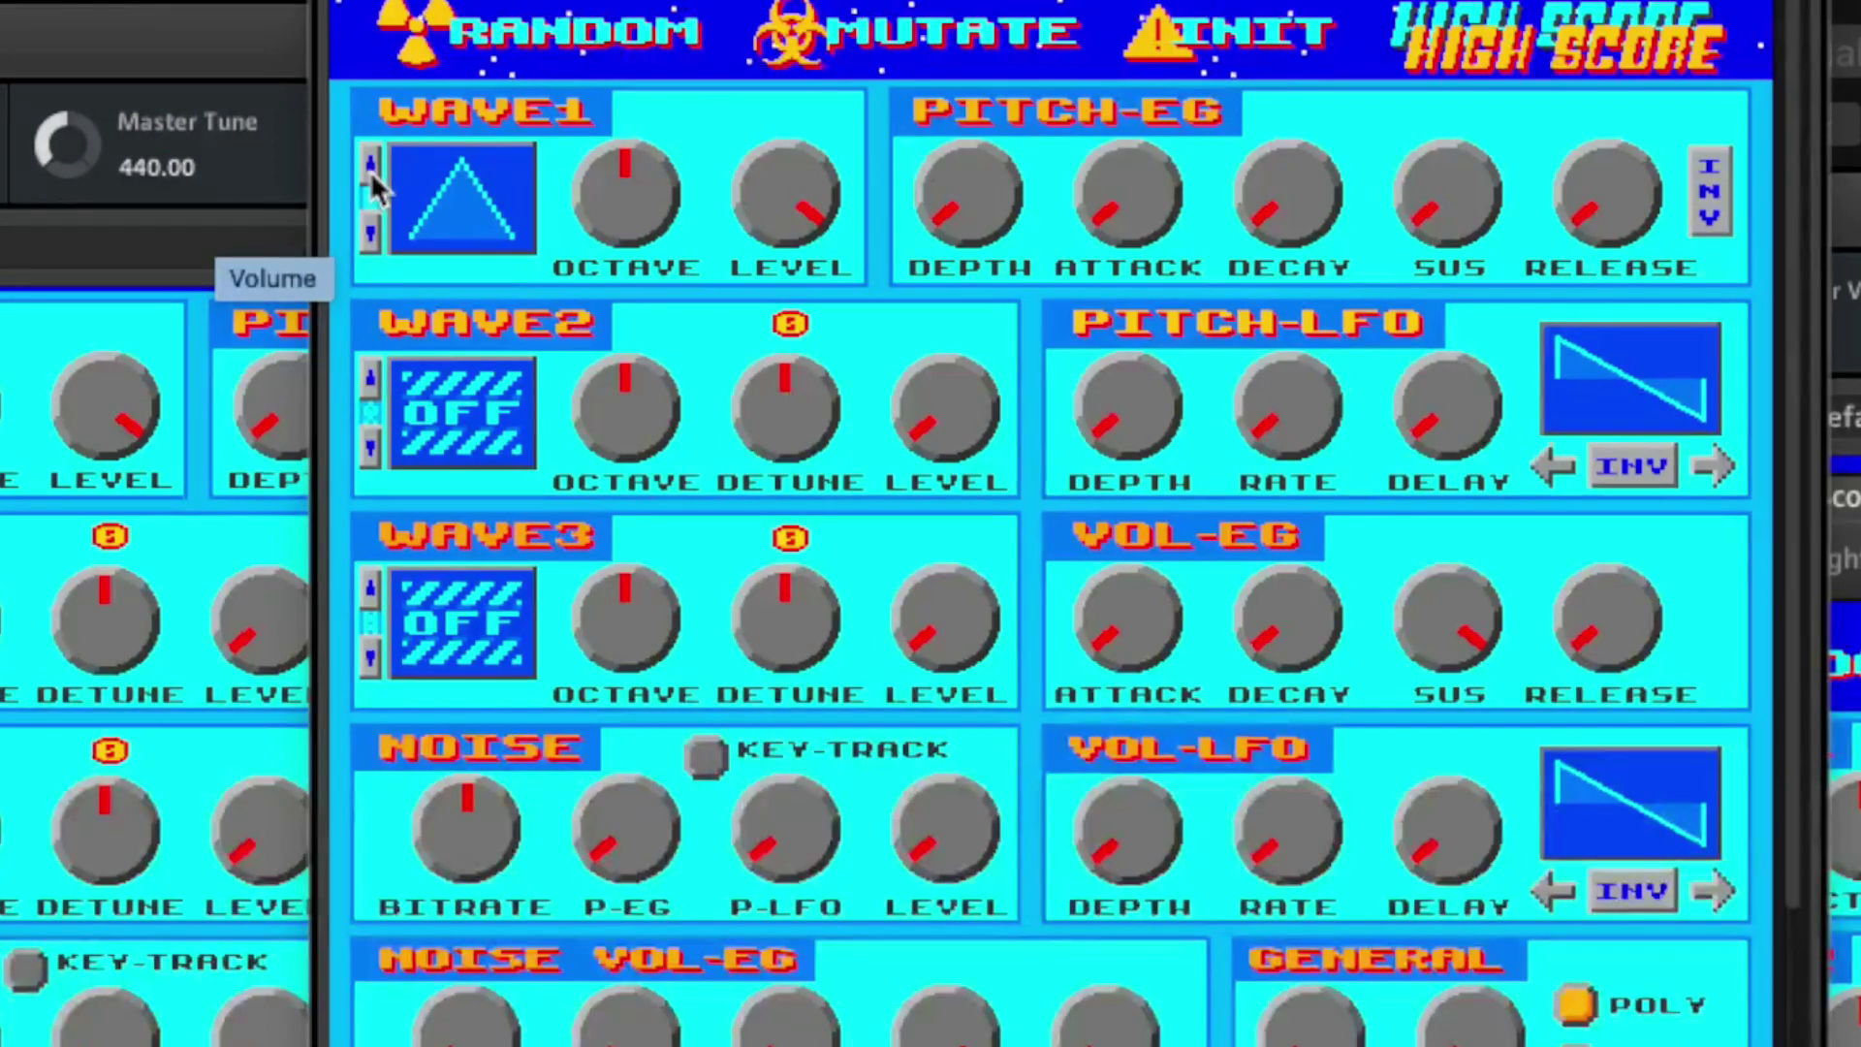
pyautogui.click(371, 230)
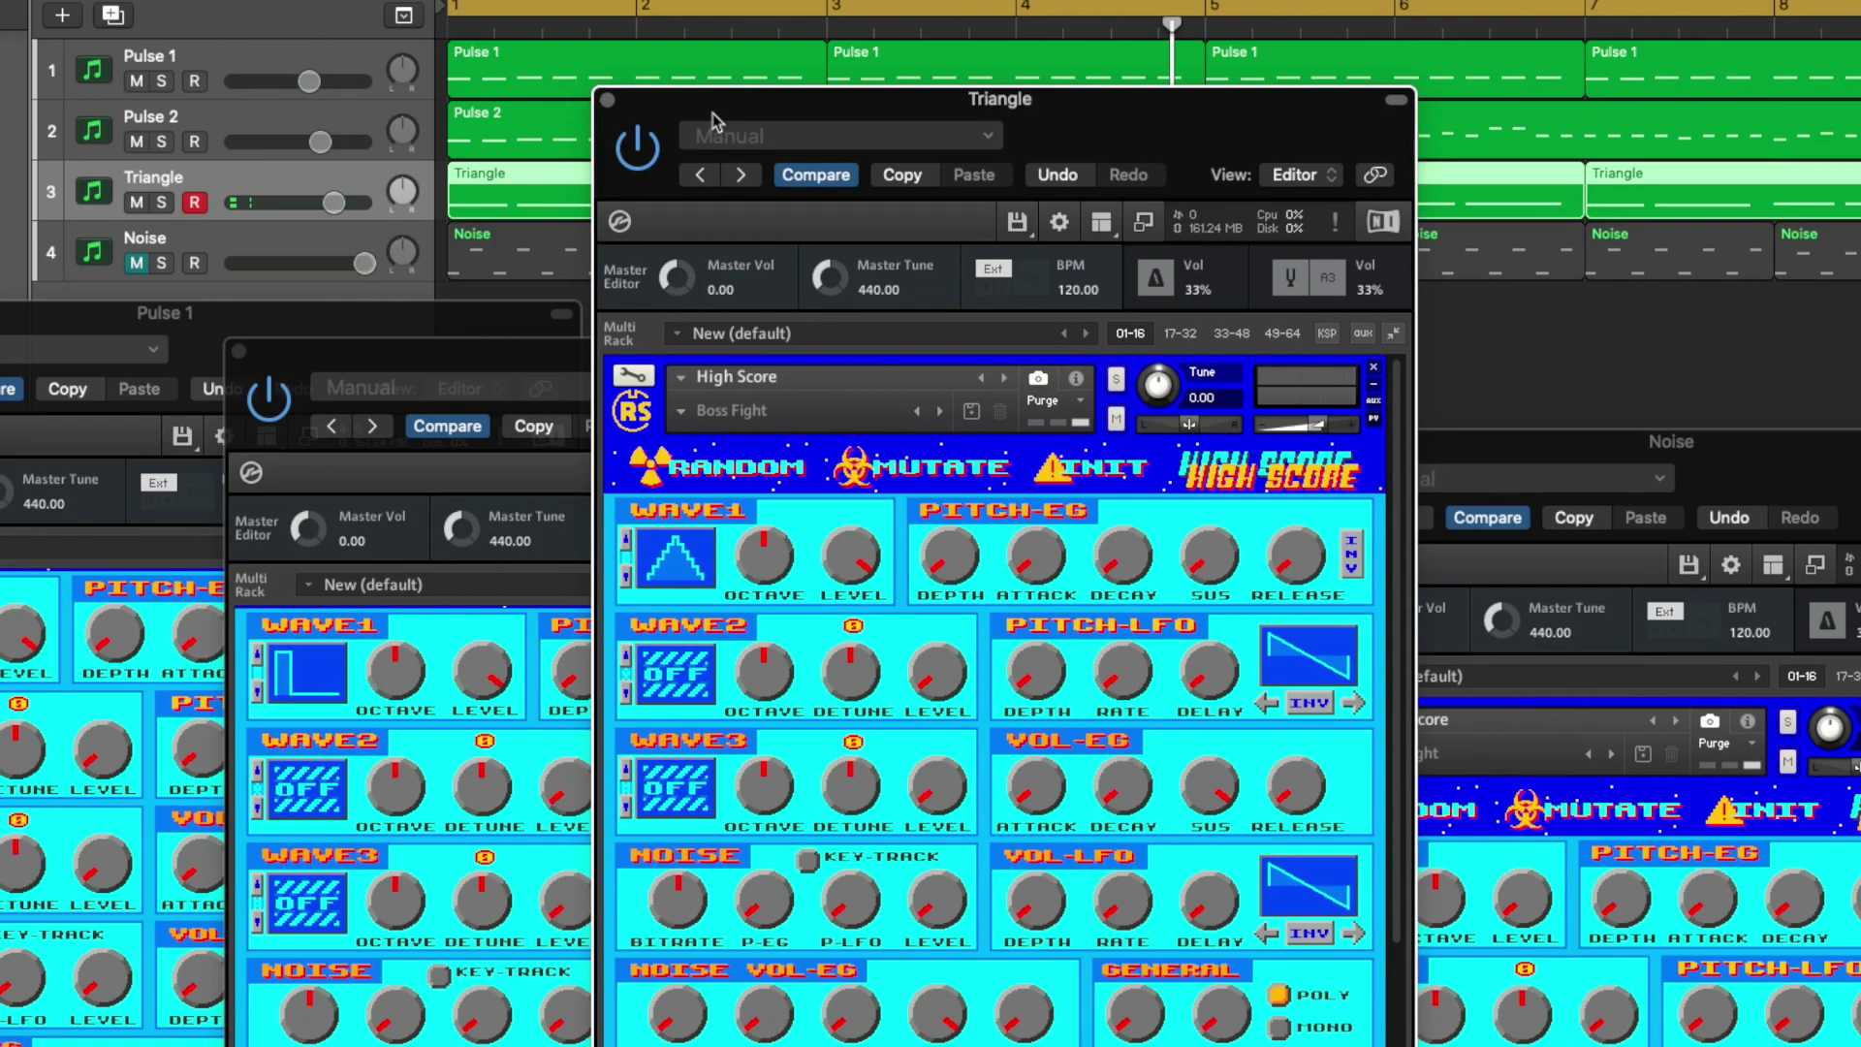
pyautogui.moveTo(687, 89); pyautogui.dragTo(613, 386)
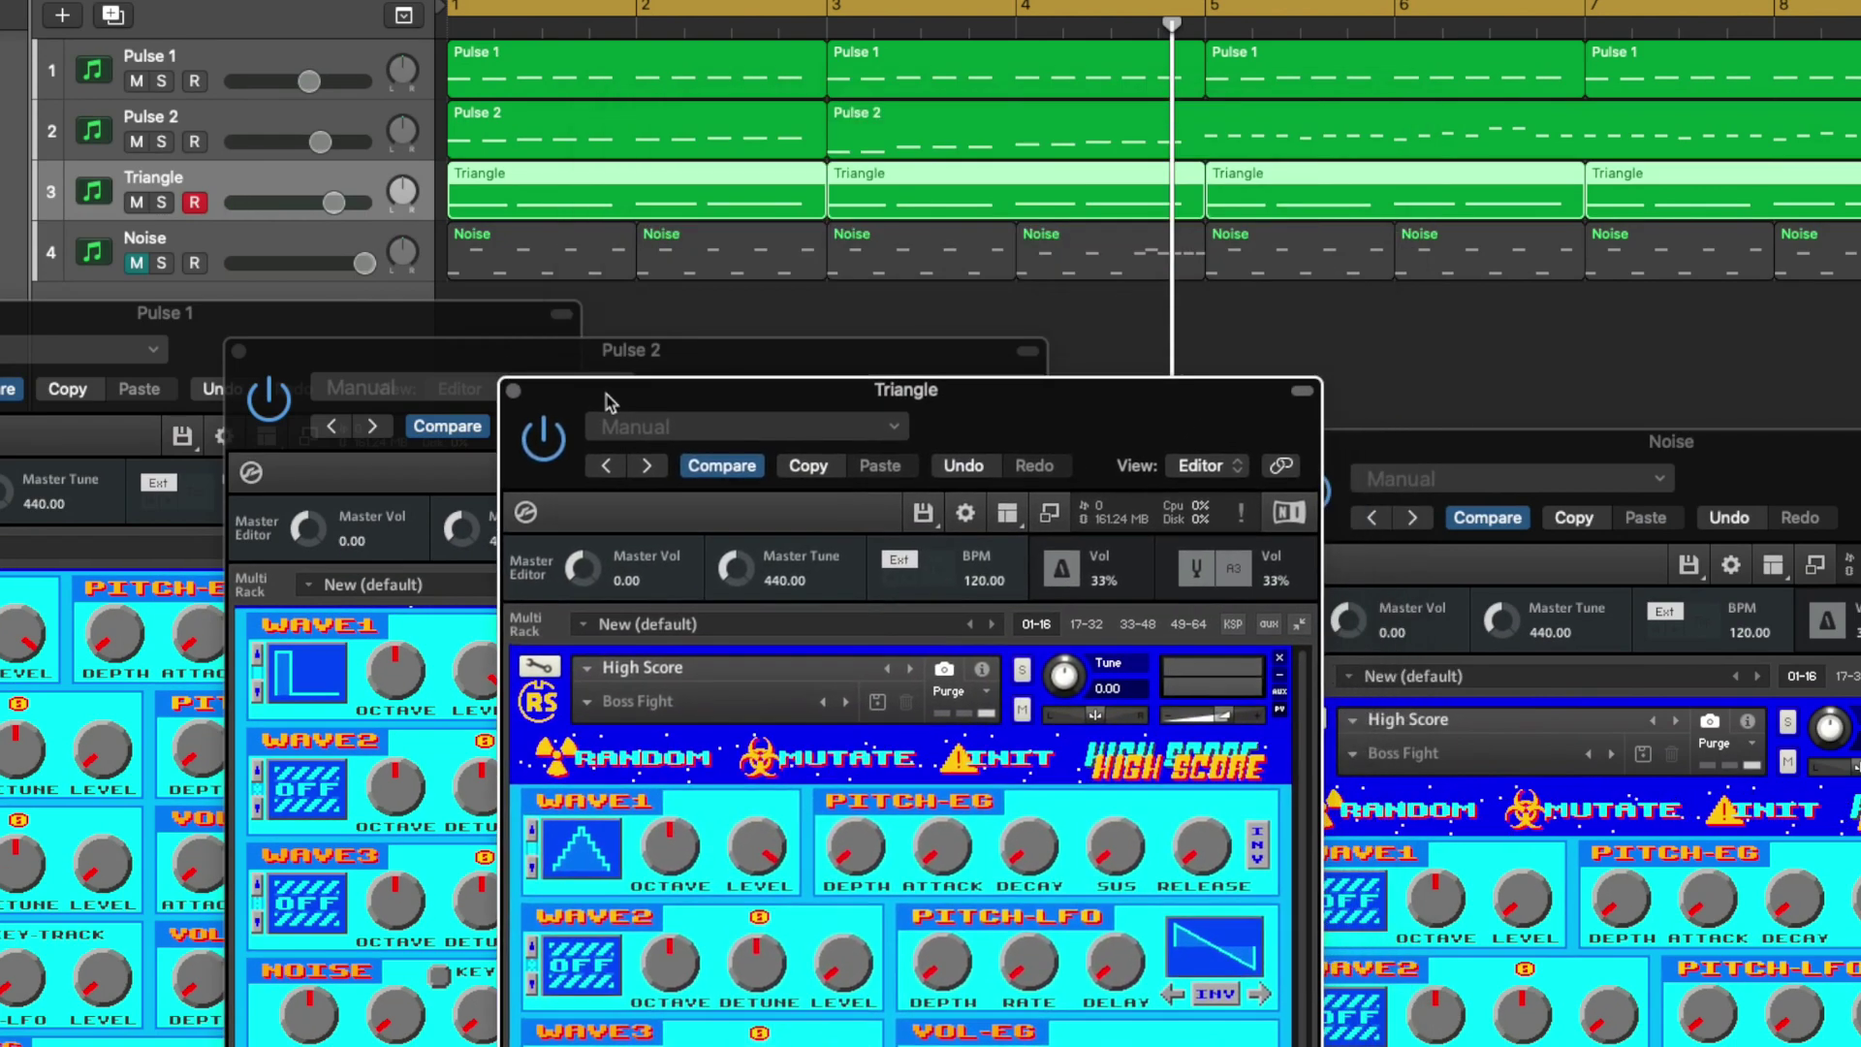
# Play Pulse 1, Pulse 2 and Triangle from the start, then bring the Noise instrument window forward
pyautogui.press('Return')
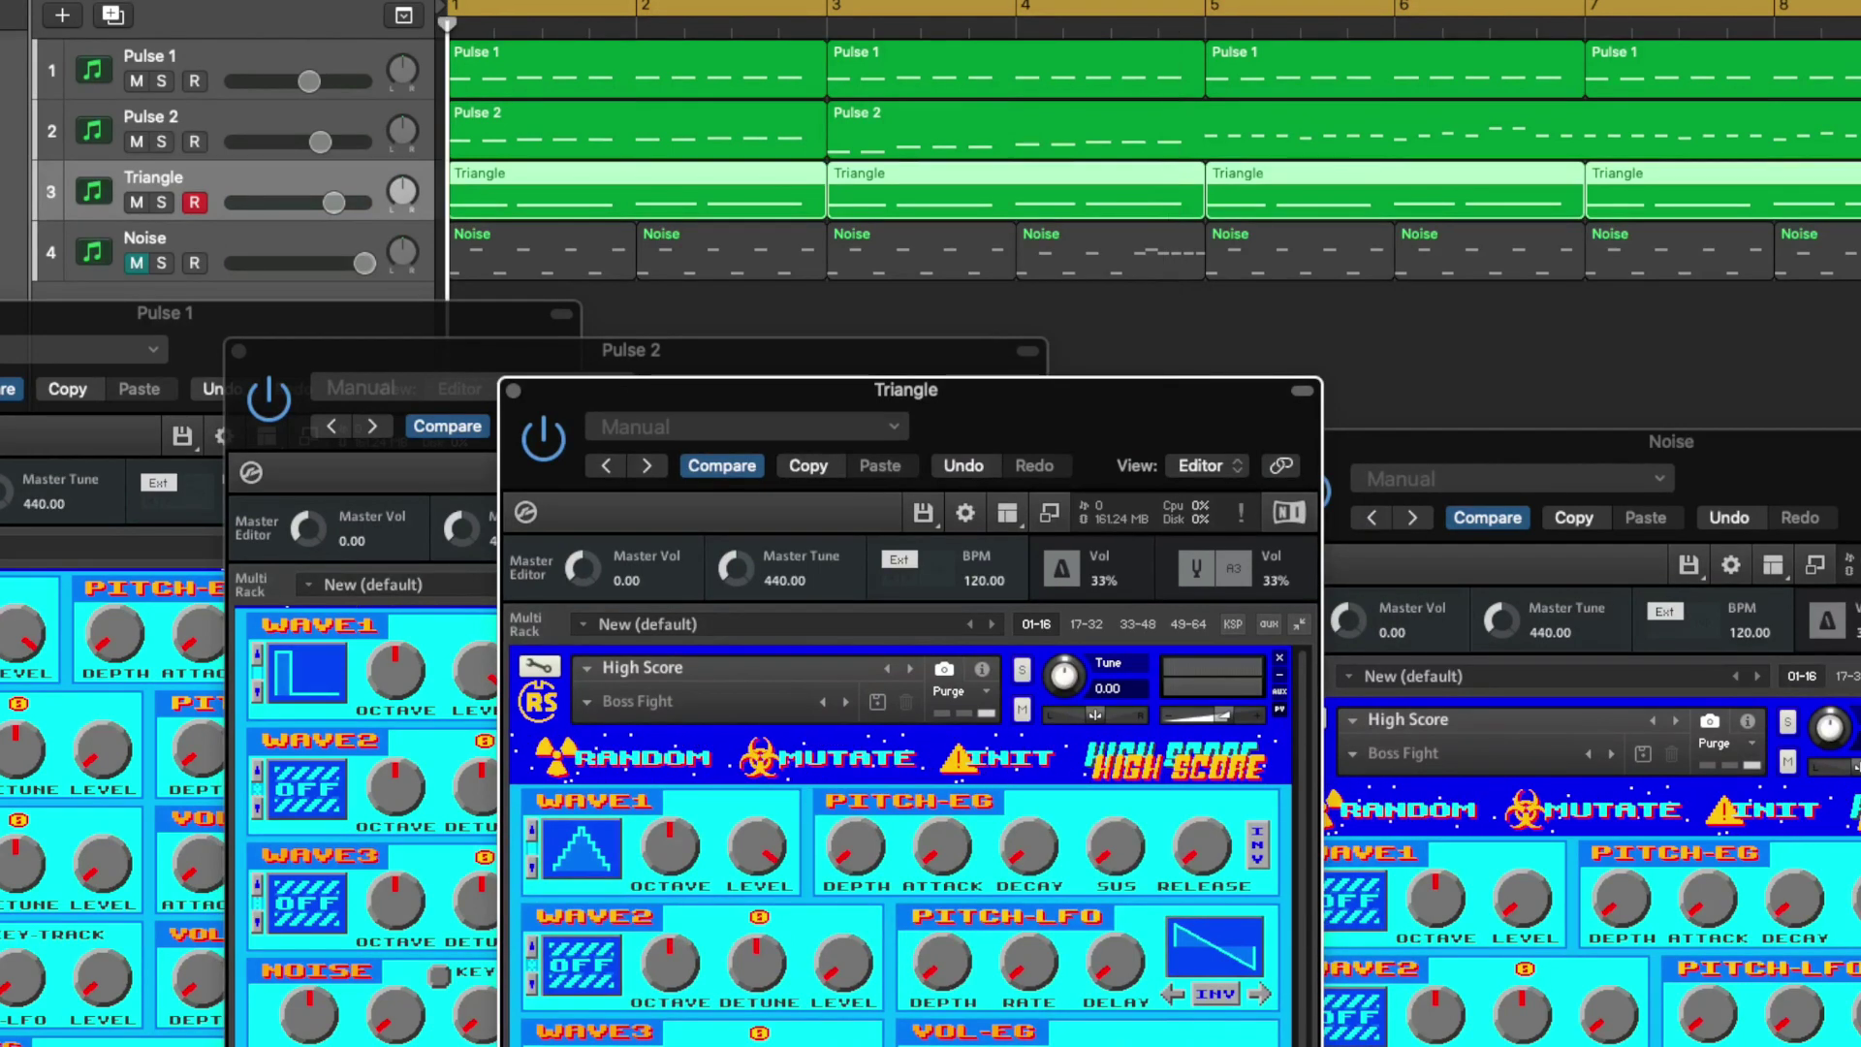
pyautogui.press('space')
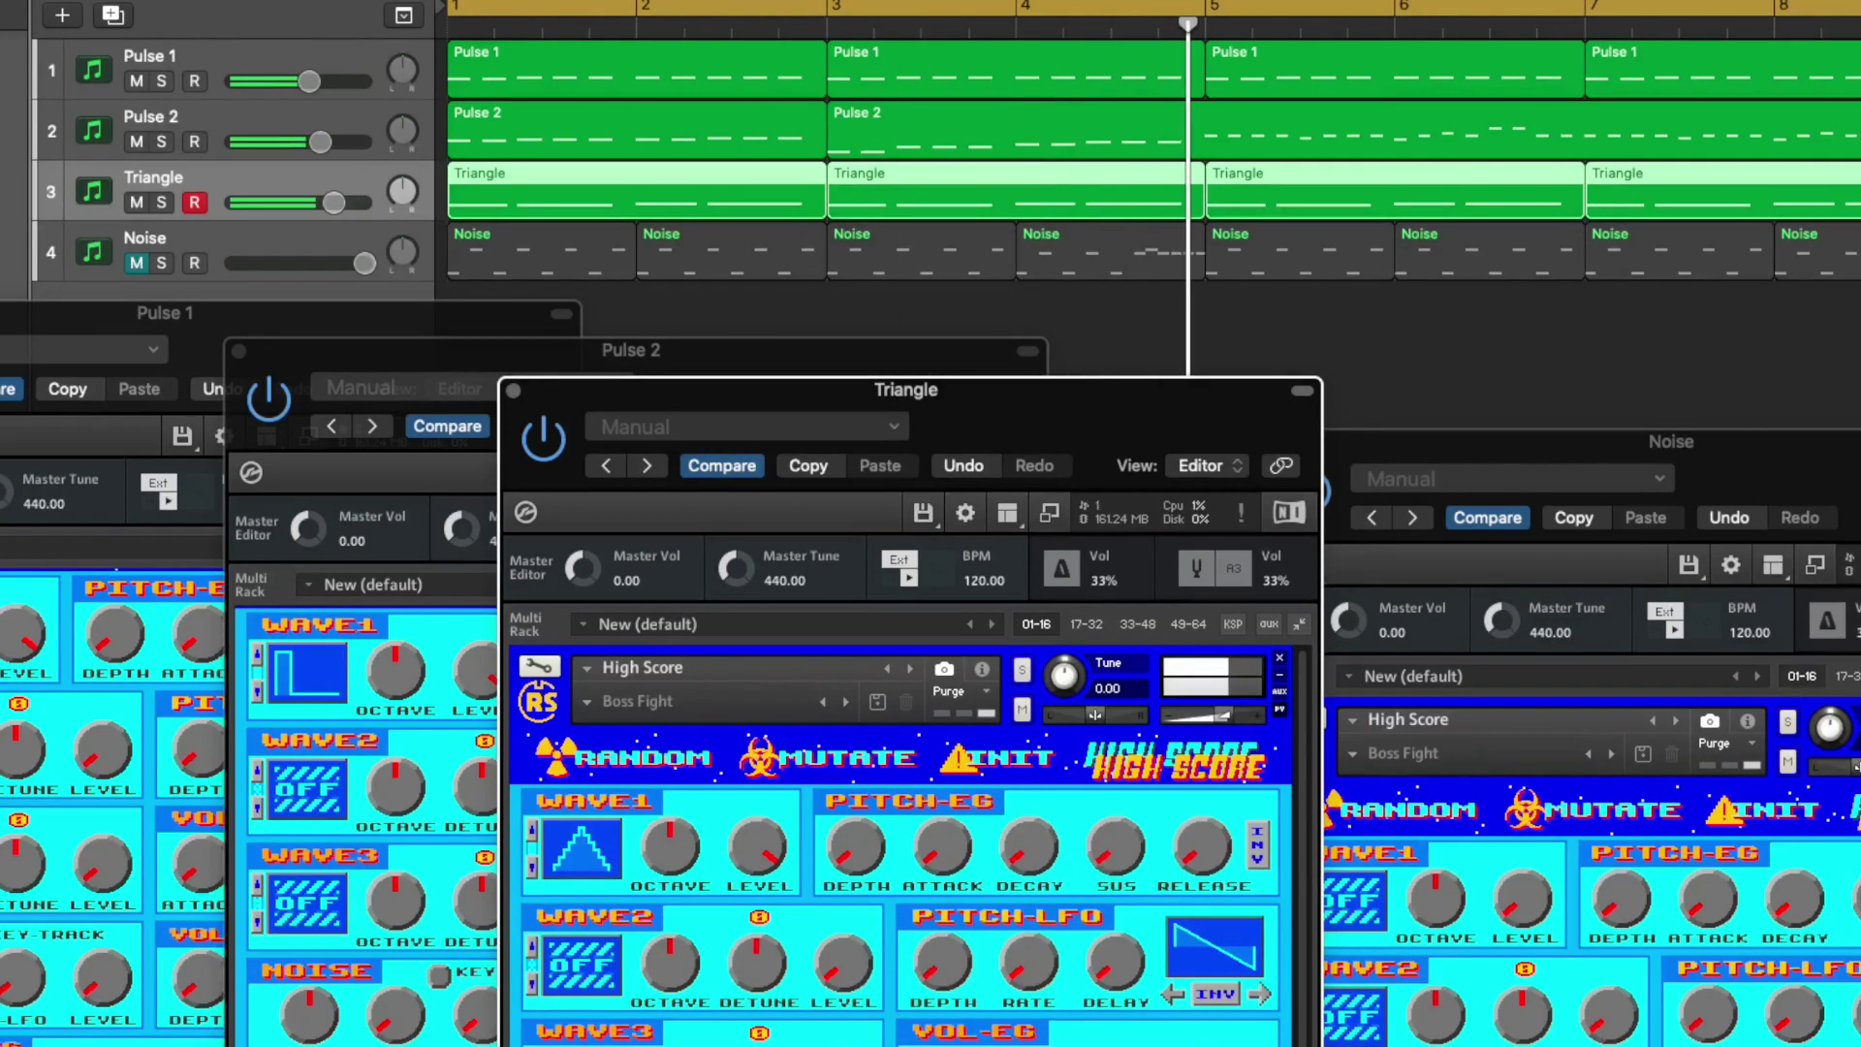
pyautogui.press('space')
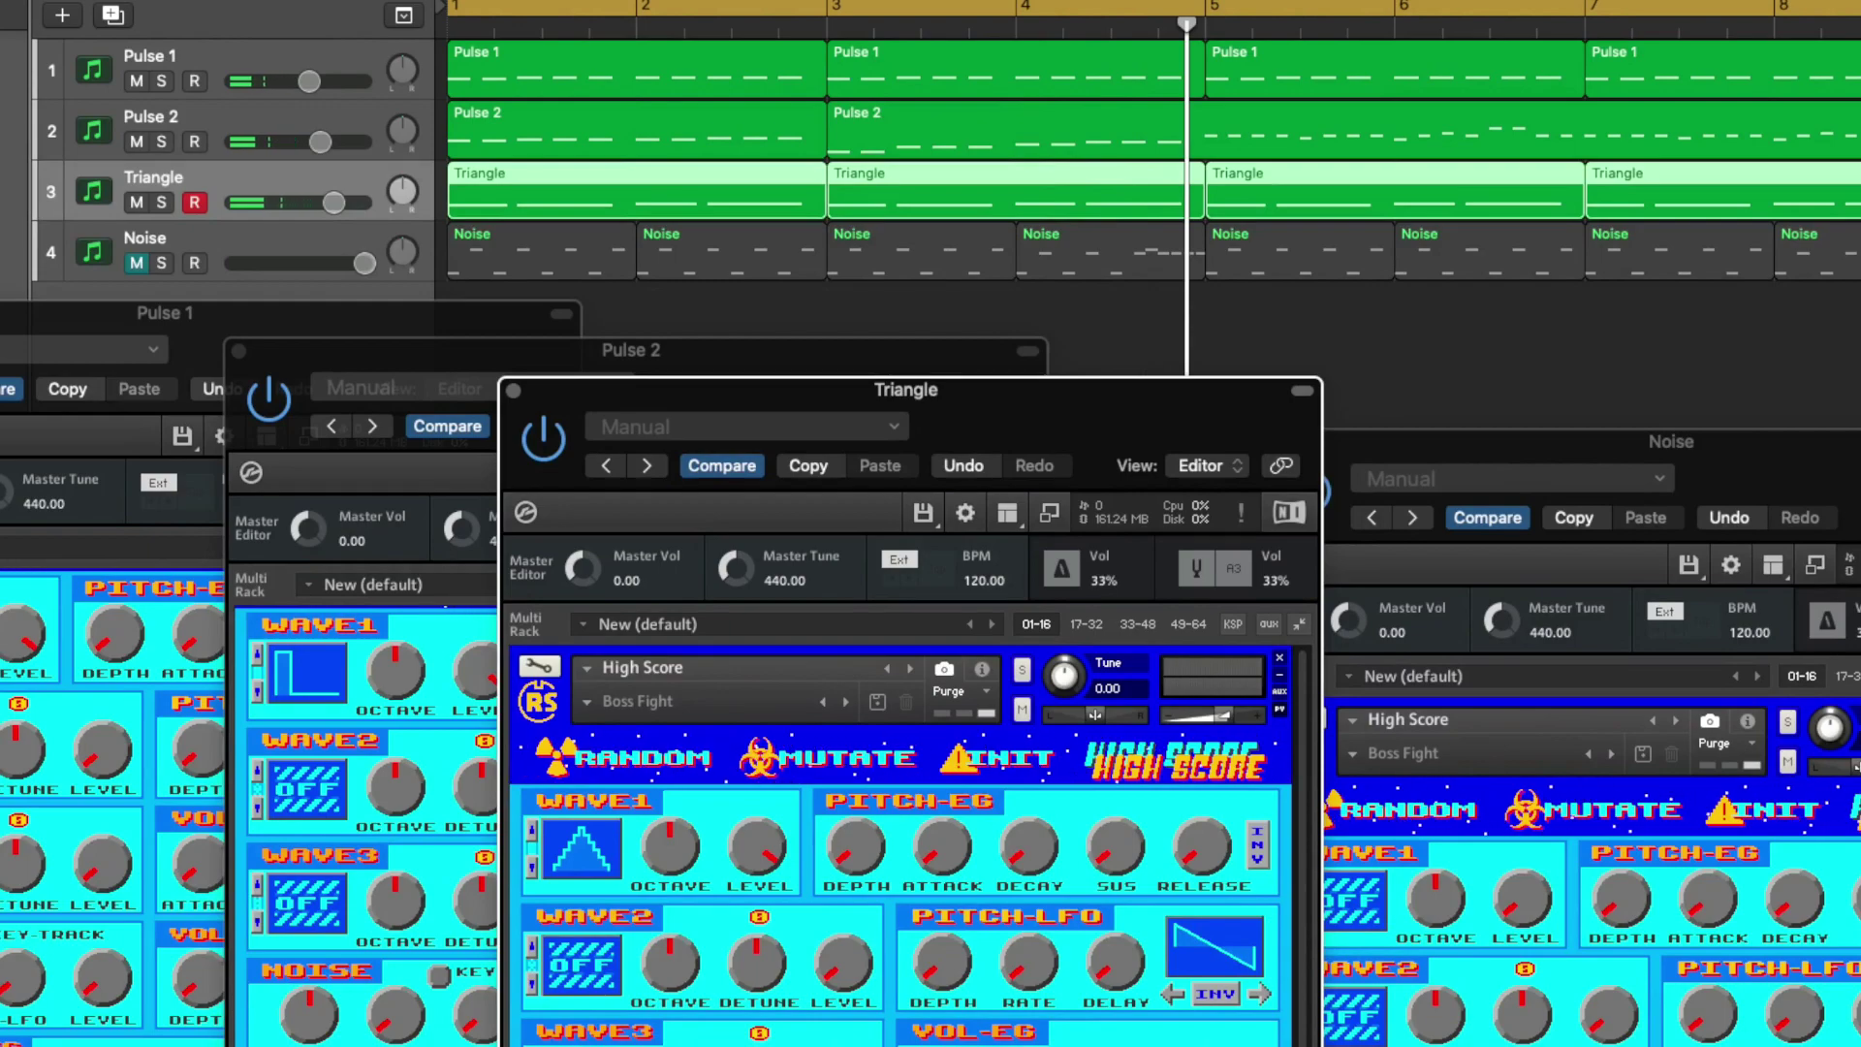
pyautogui.moveTo(1535, 430); pyautogui.dragTo(1039, 190)
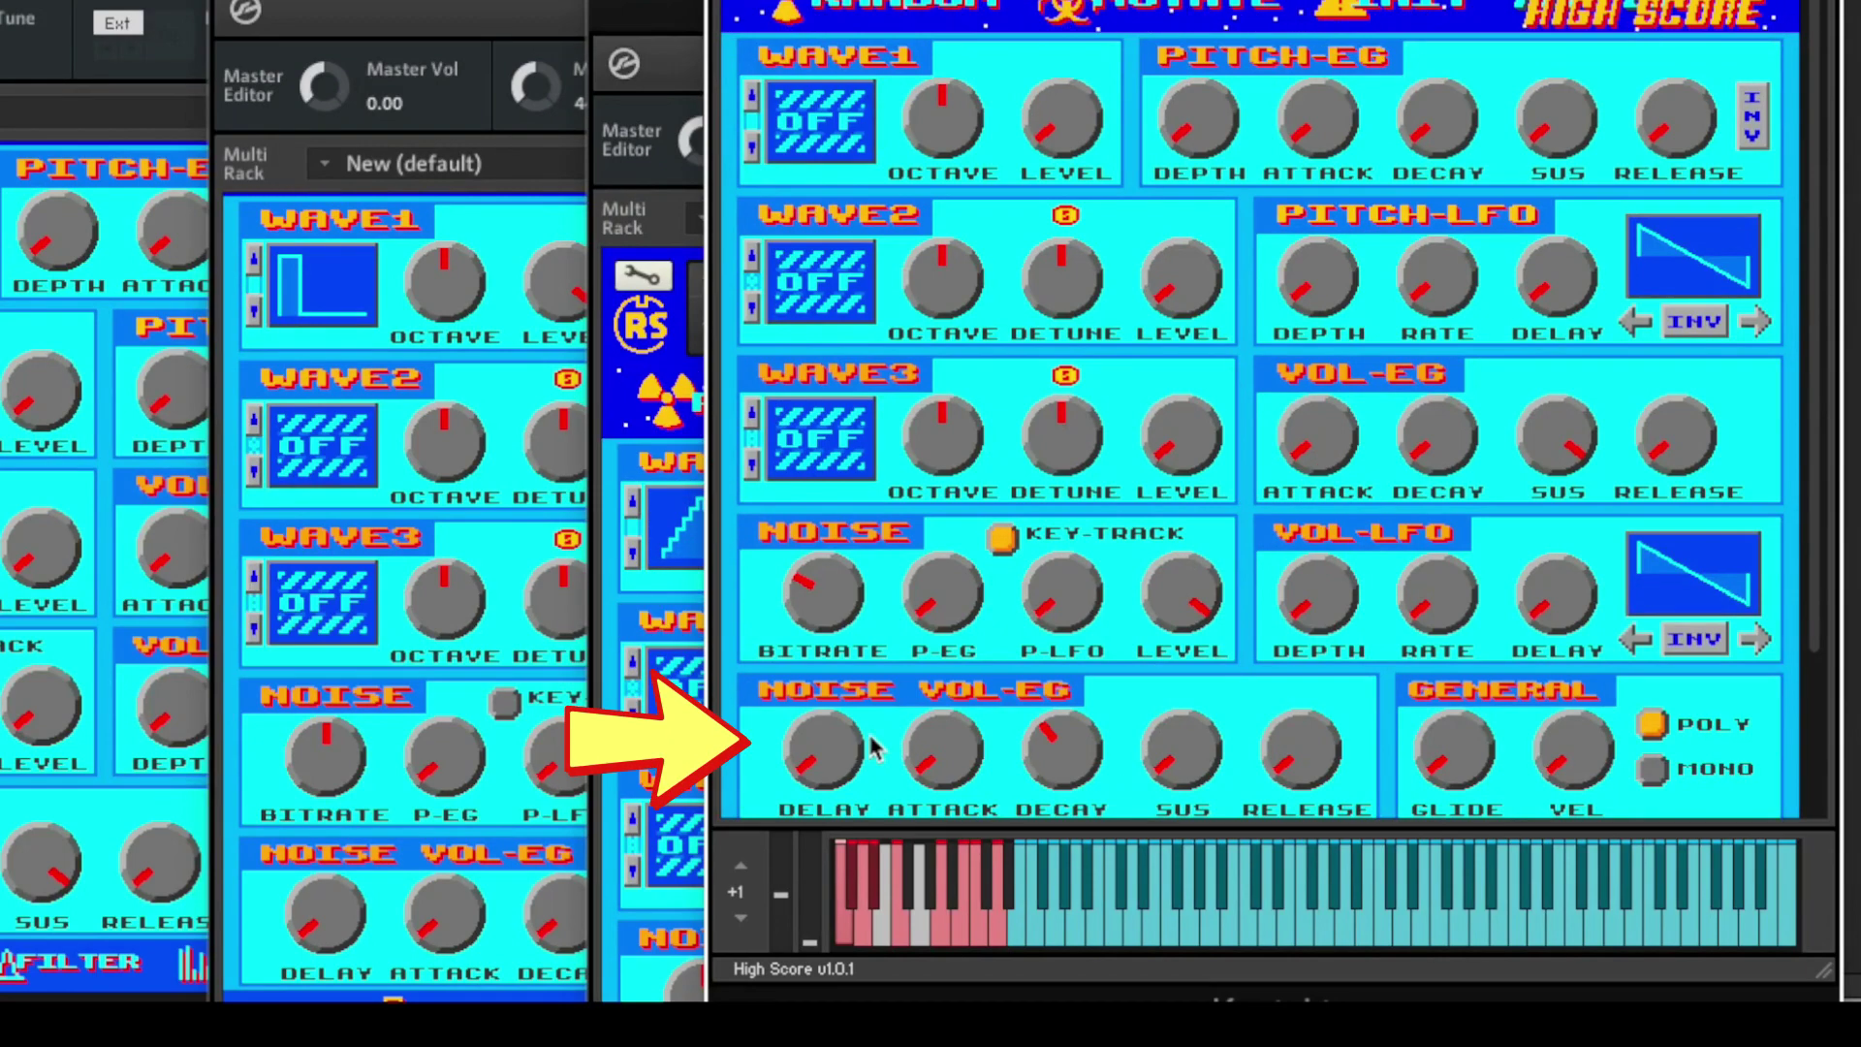
# Scroll the Noise track's High Score panel
pyautogui.scroll(-2, 870, 747)
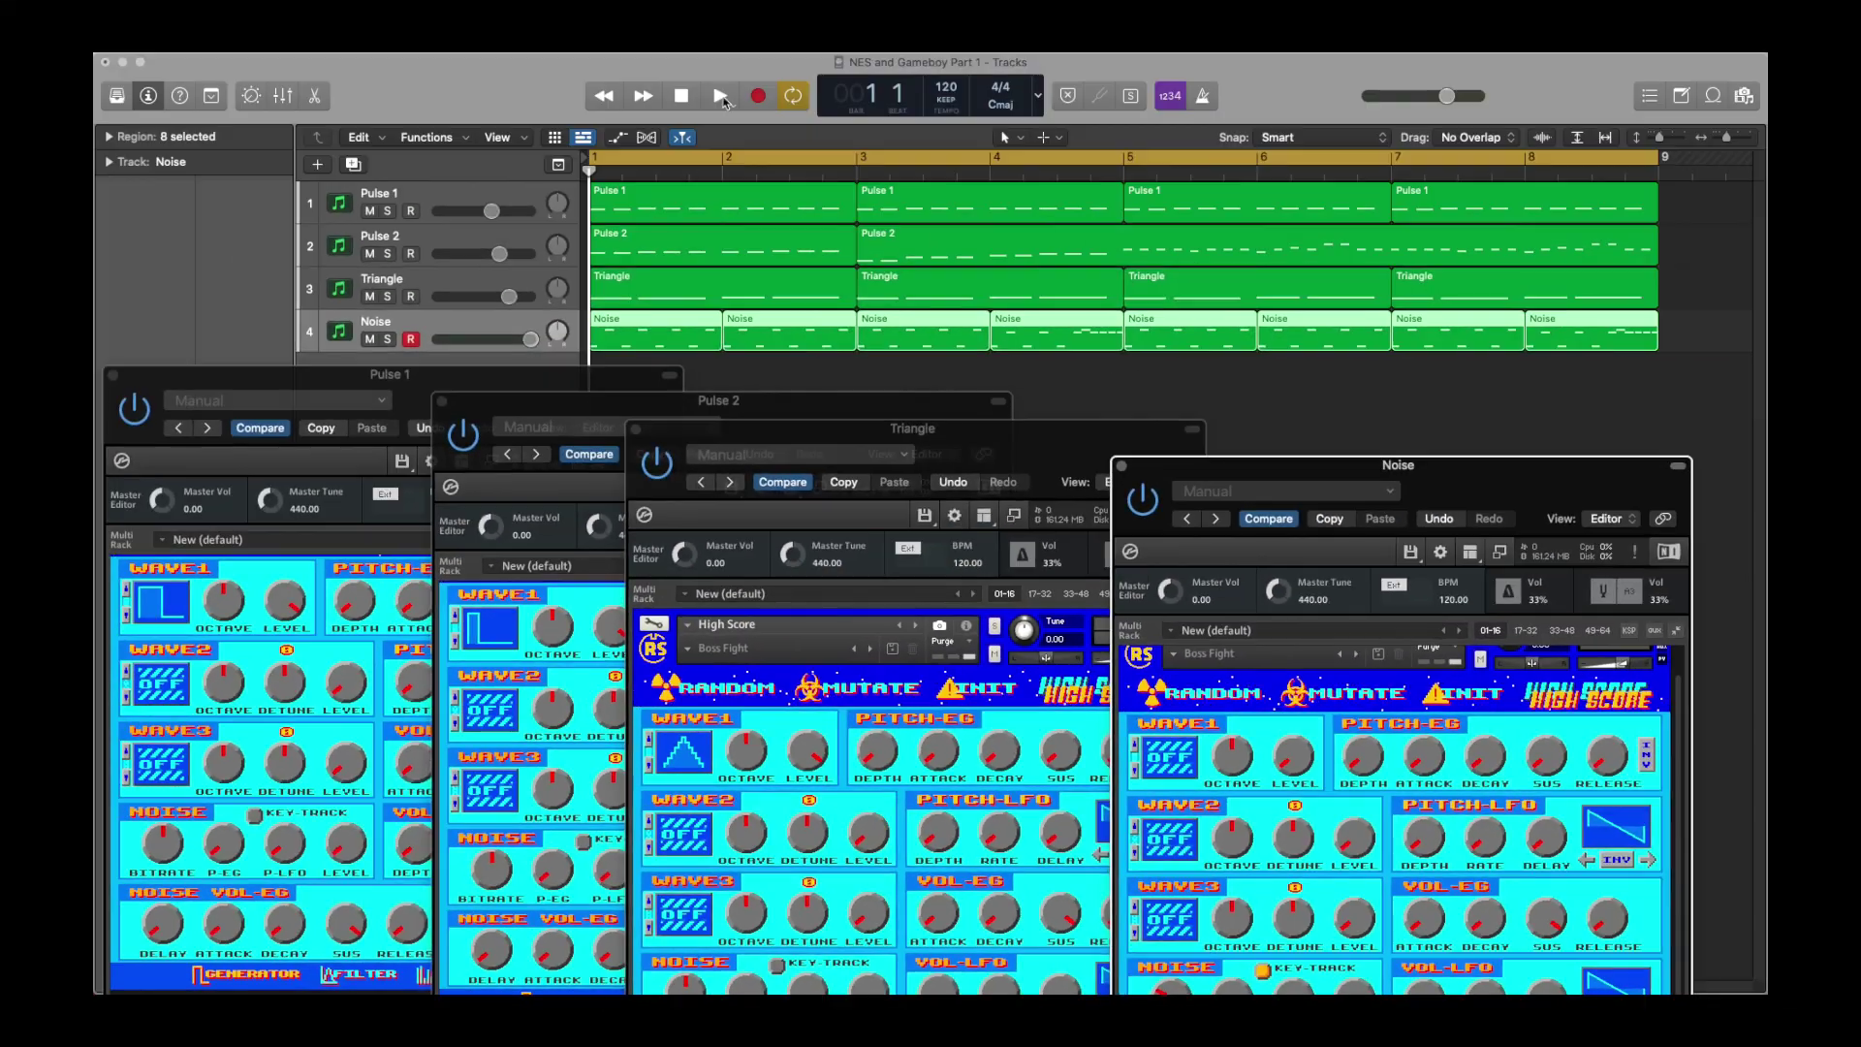
# Play all four tracks, then replay them from bar 1 and stop
pyautogui.click(720, 96)
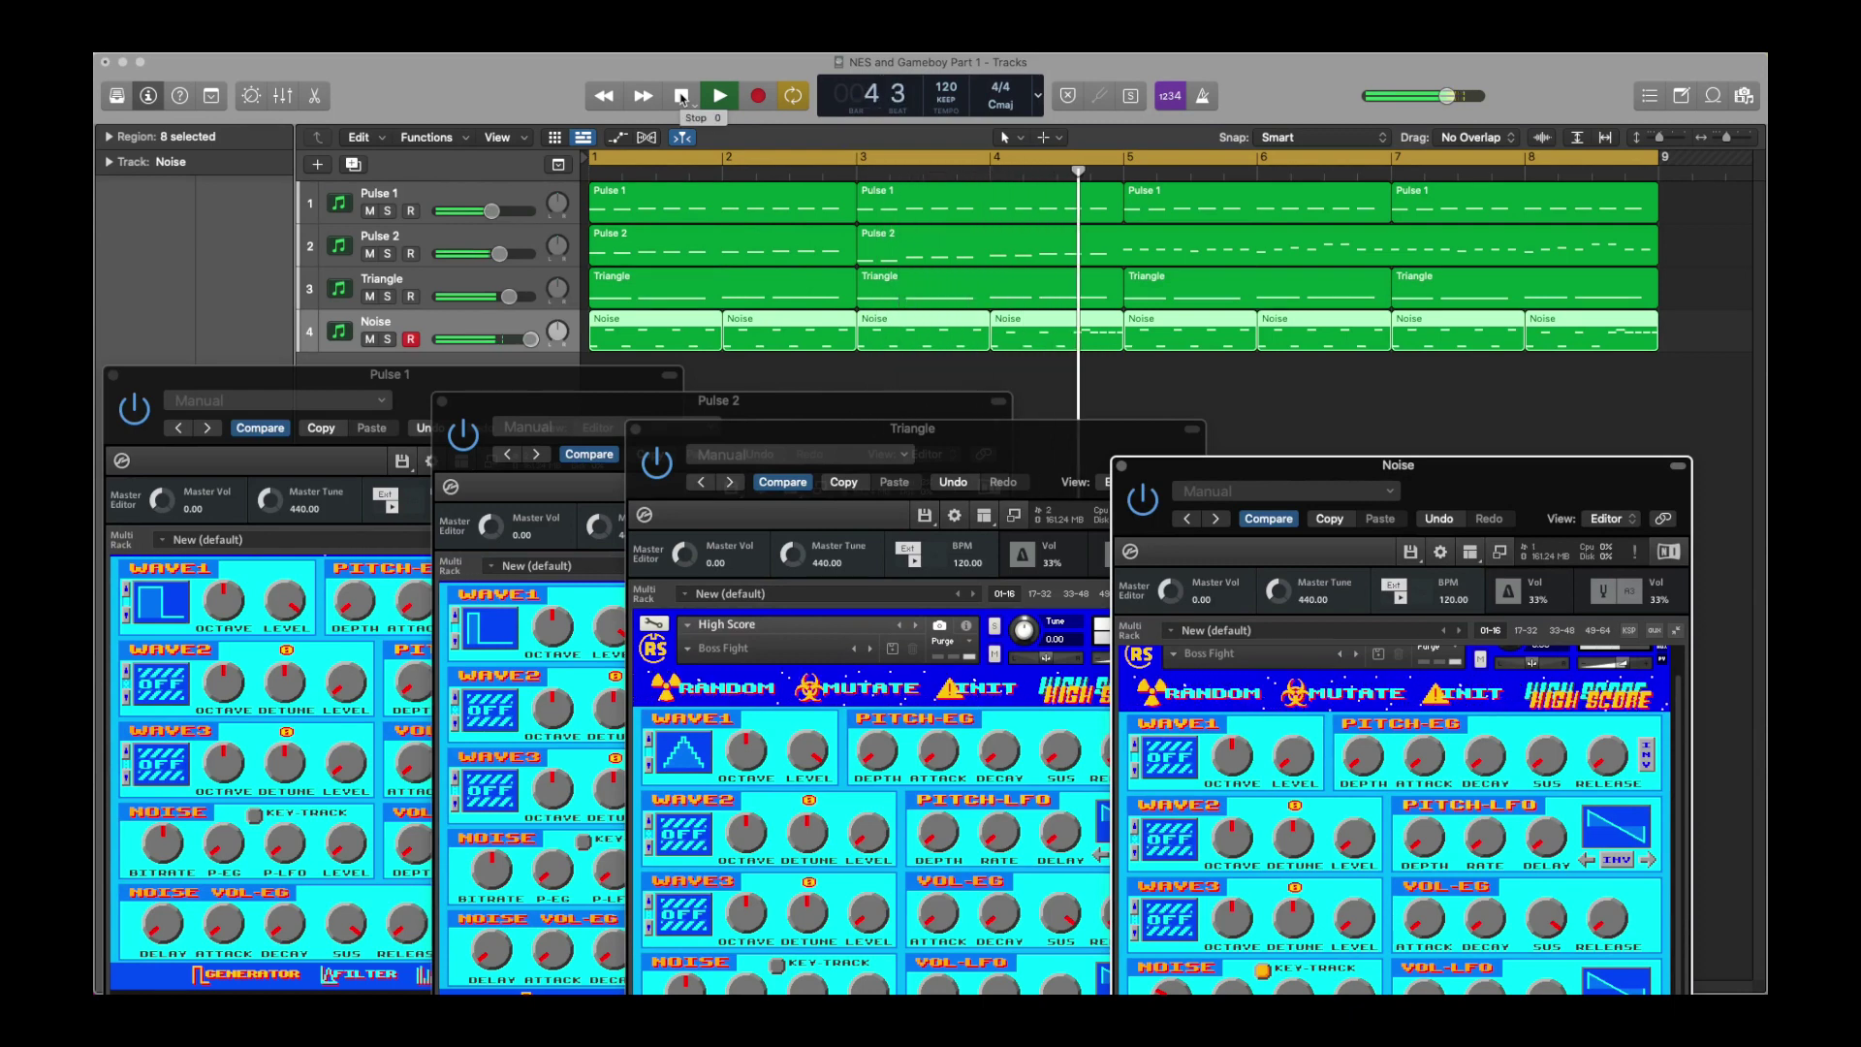
pyautogui.click(682, 96)
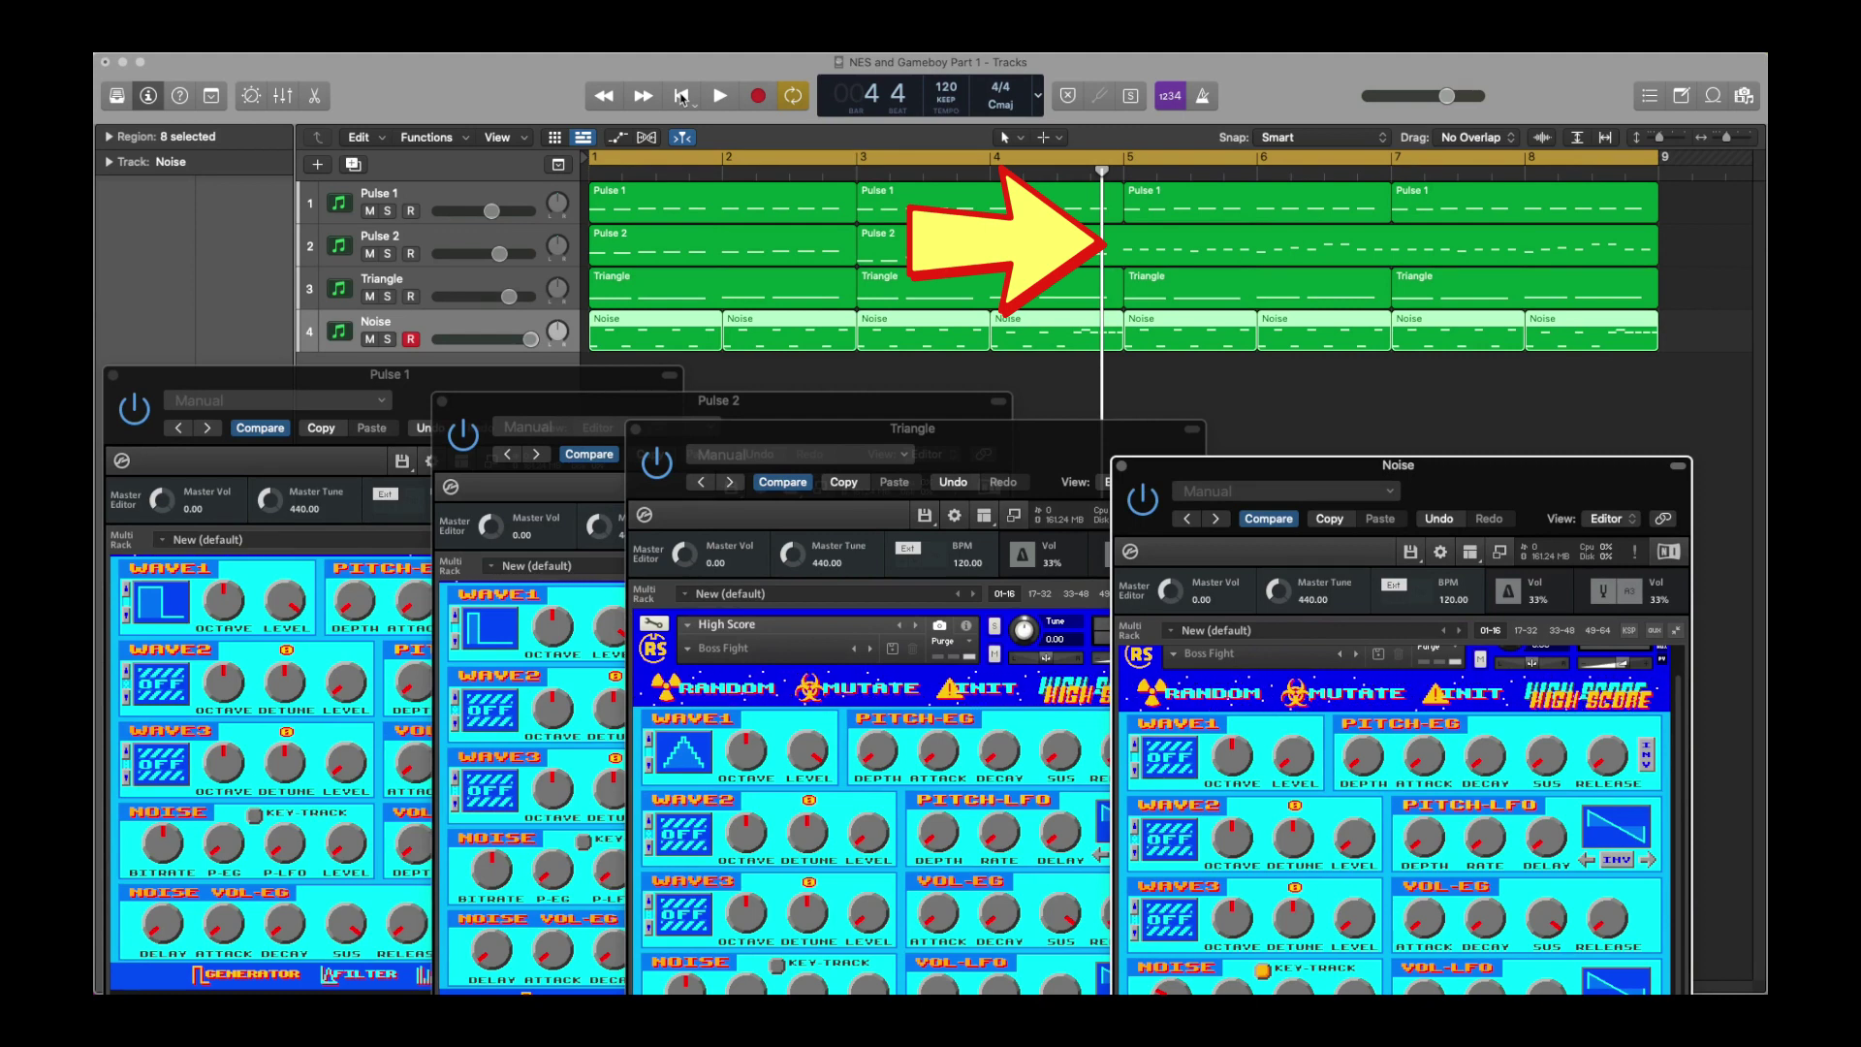
pyautogui.click(682, 98)
pyautogui.click(720, 96)
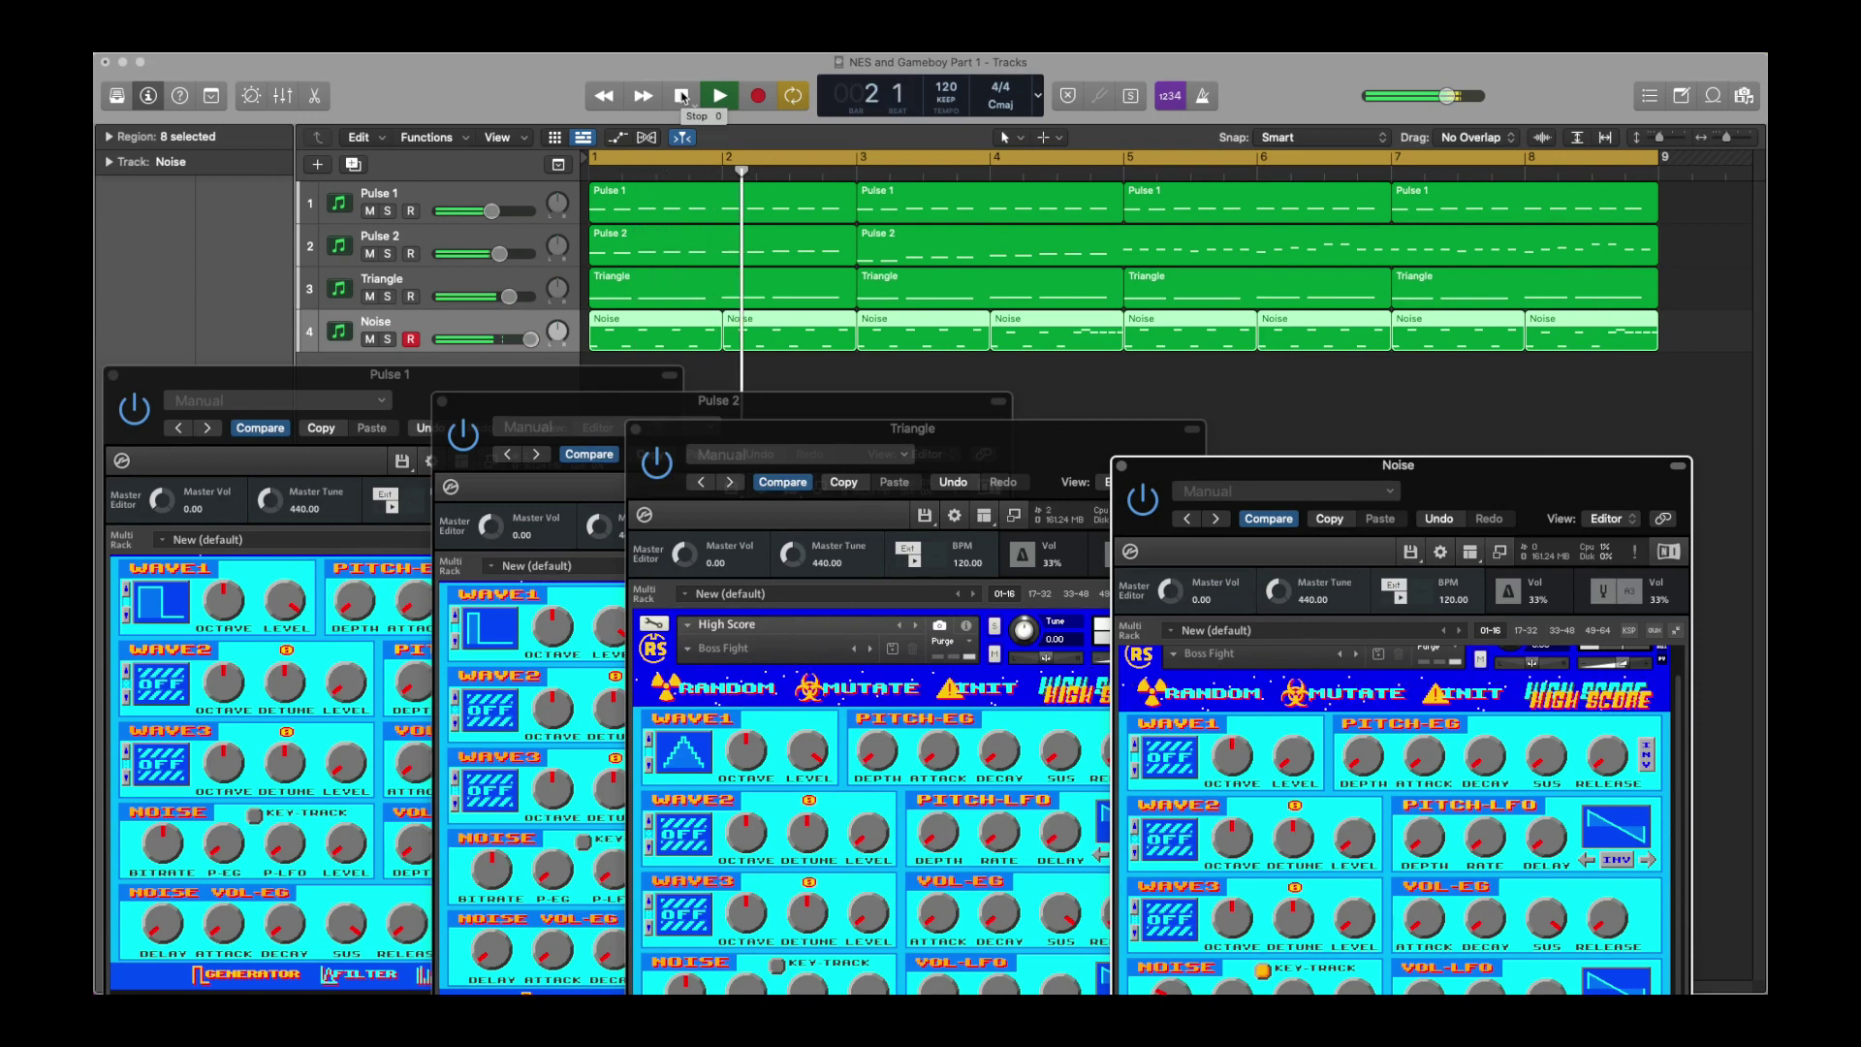
pyautogui.click(683, 96)
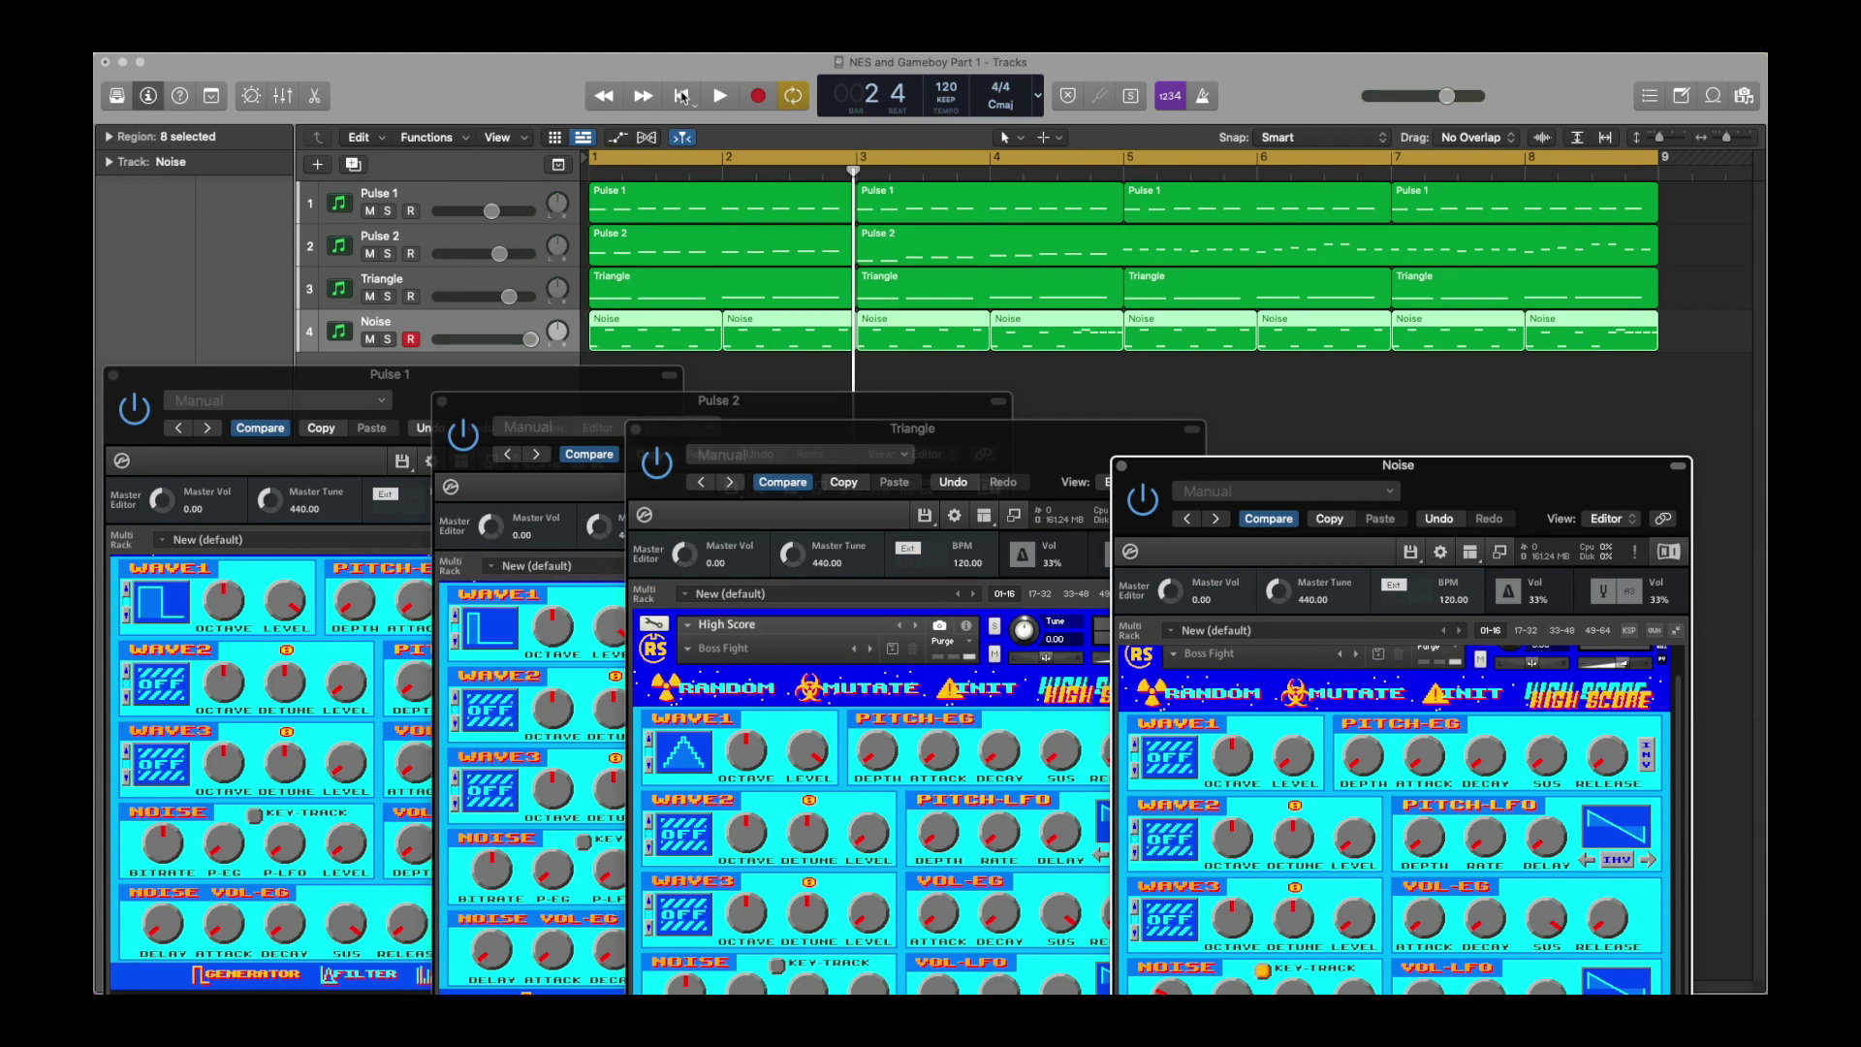
# Restack the Noise, Triangle, Pulse 2 and Pulse 1 instrument windows, leaving Pulse 1 in front
pyautogui.moveTo(1345, 470); pyautogui.dragTo(1404, 317)
pyautogui.moveTo(954, 439); pyautogui.dragTo(1004, 320)
pyautogui.moveTo(577, 402); pyautogui.dragTo(676, 290)
pyautogui.moveTo(373, 381); pyautogui.dragTo(429, 218)
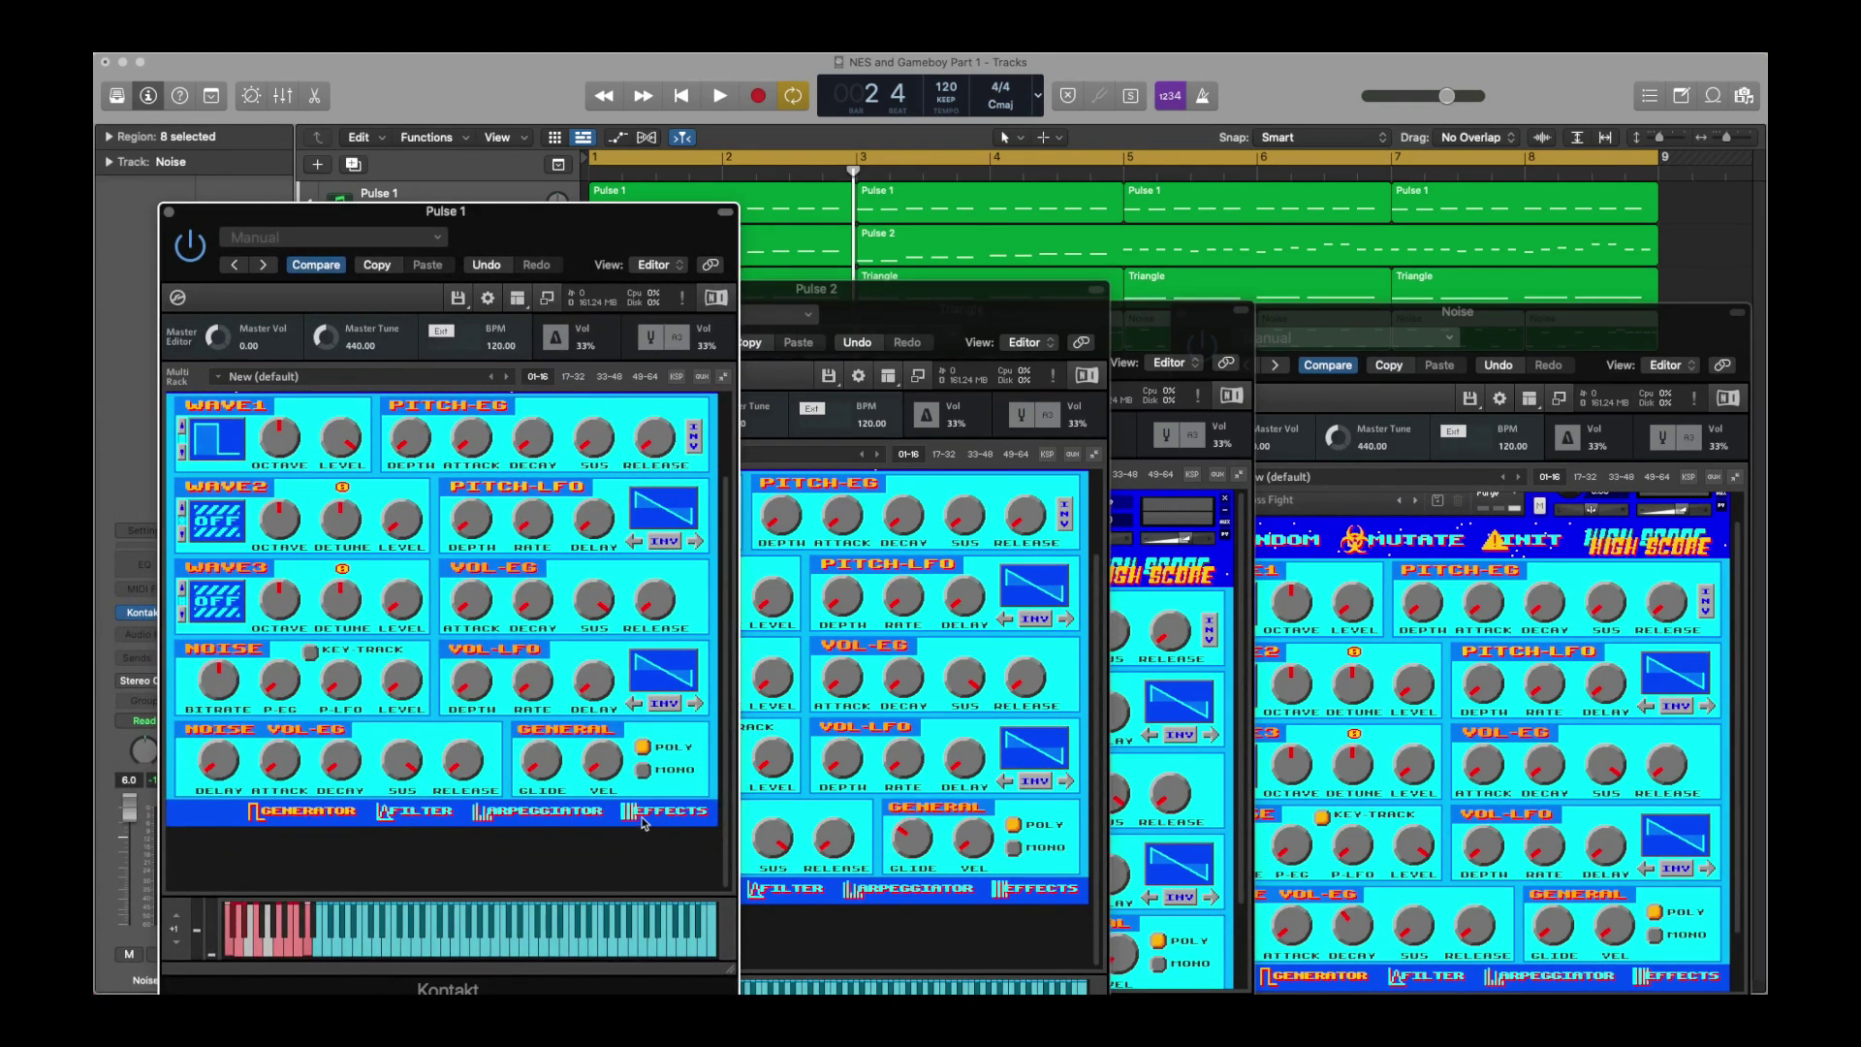
# Set Pulse 1's speaker sim to Game Boy and show Pulse 2's effects page
pyautogui.click(644, 813)
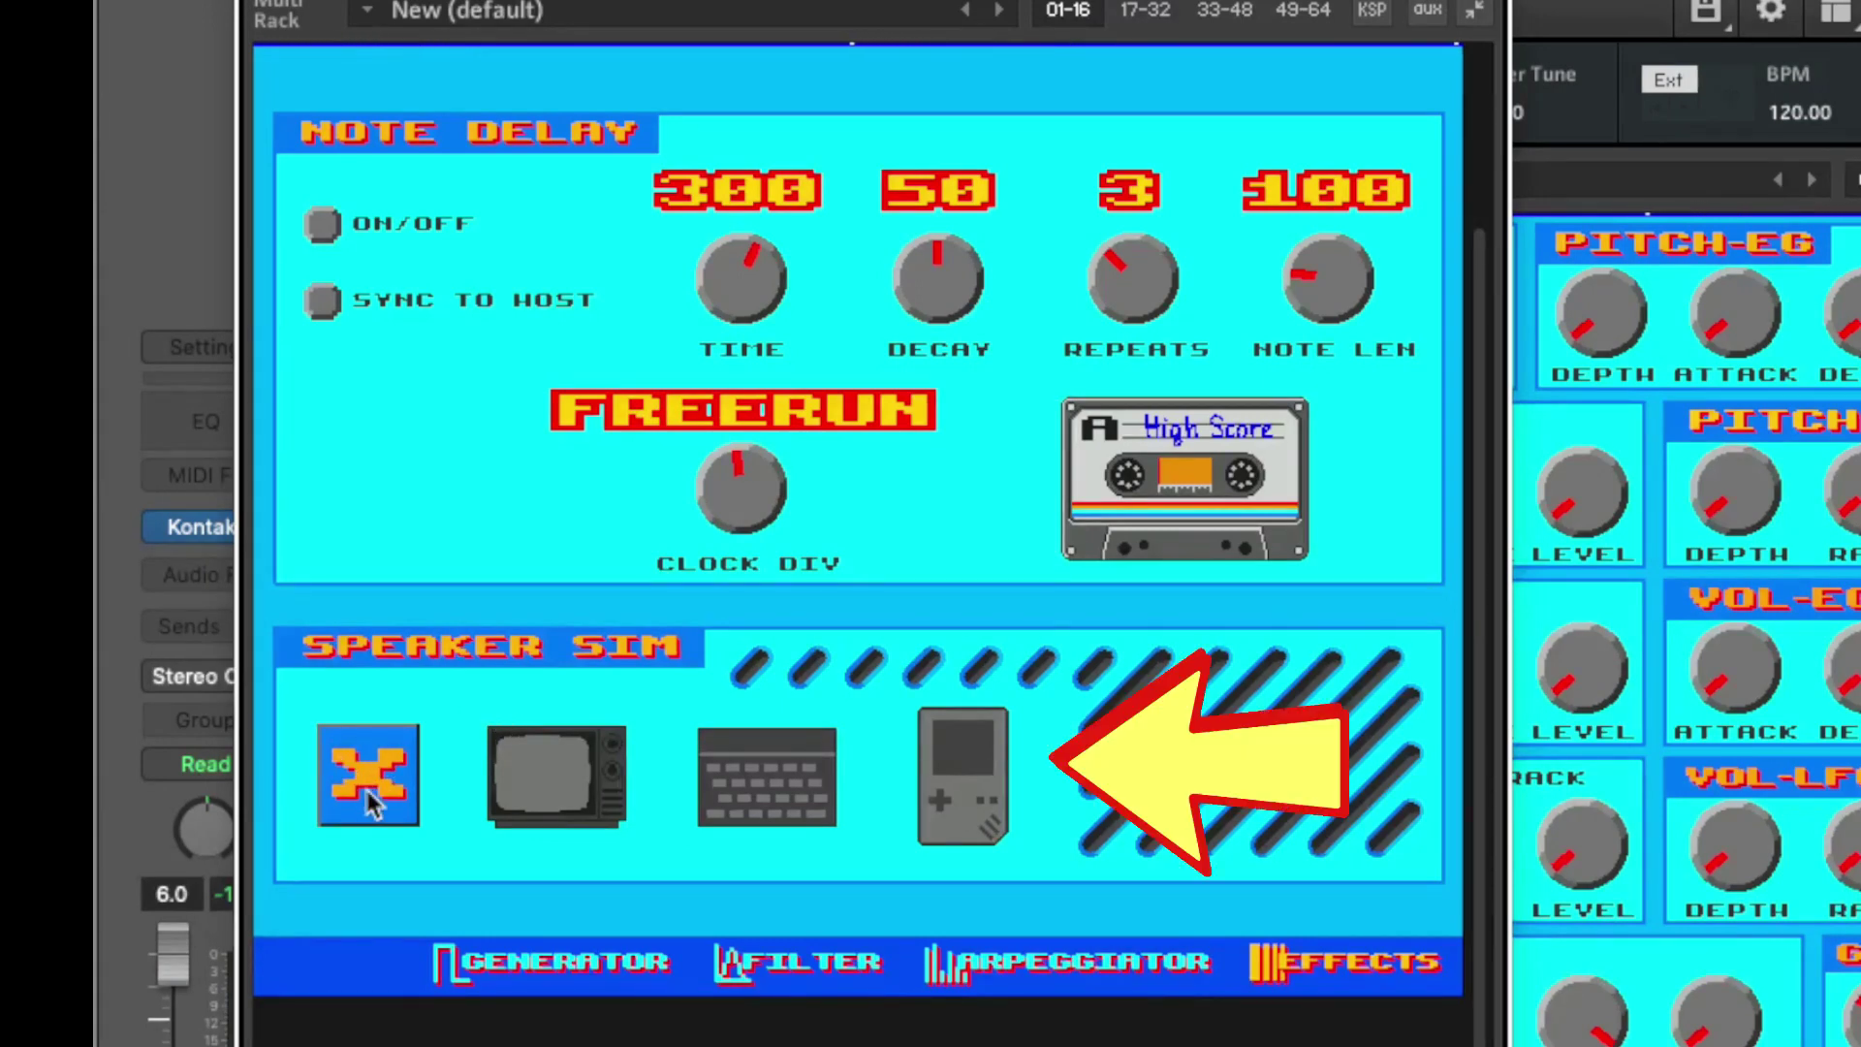
pyautogui.click(954, 802)
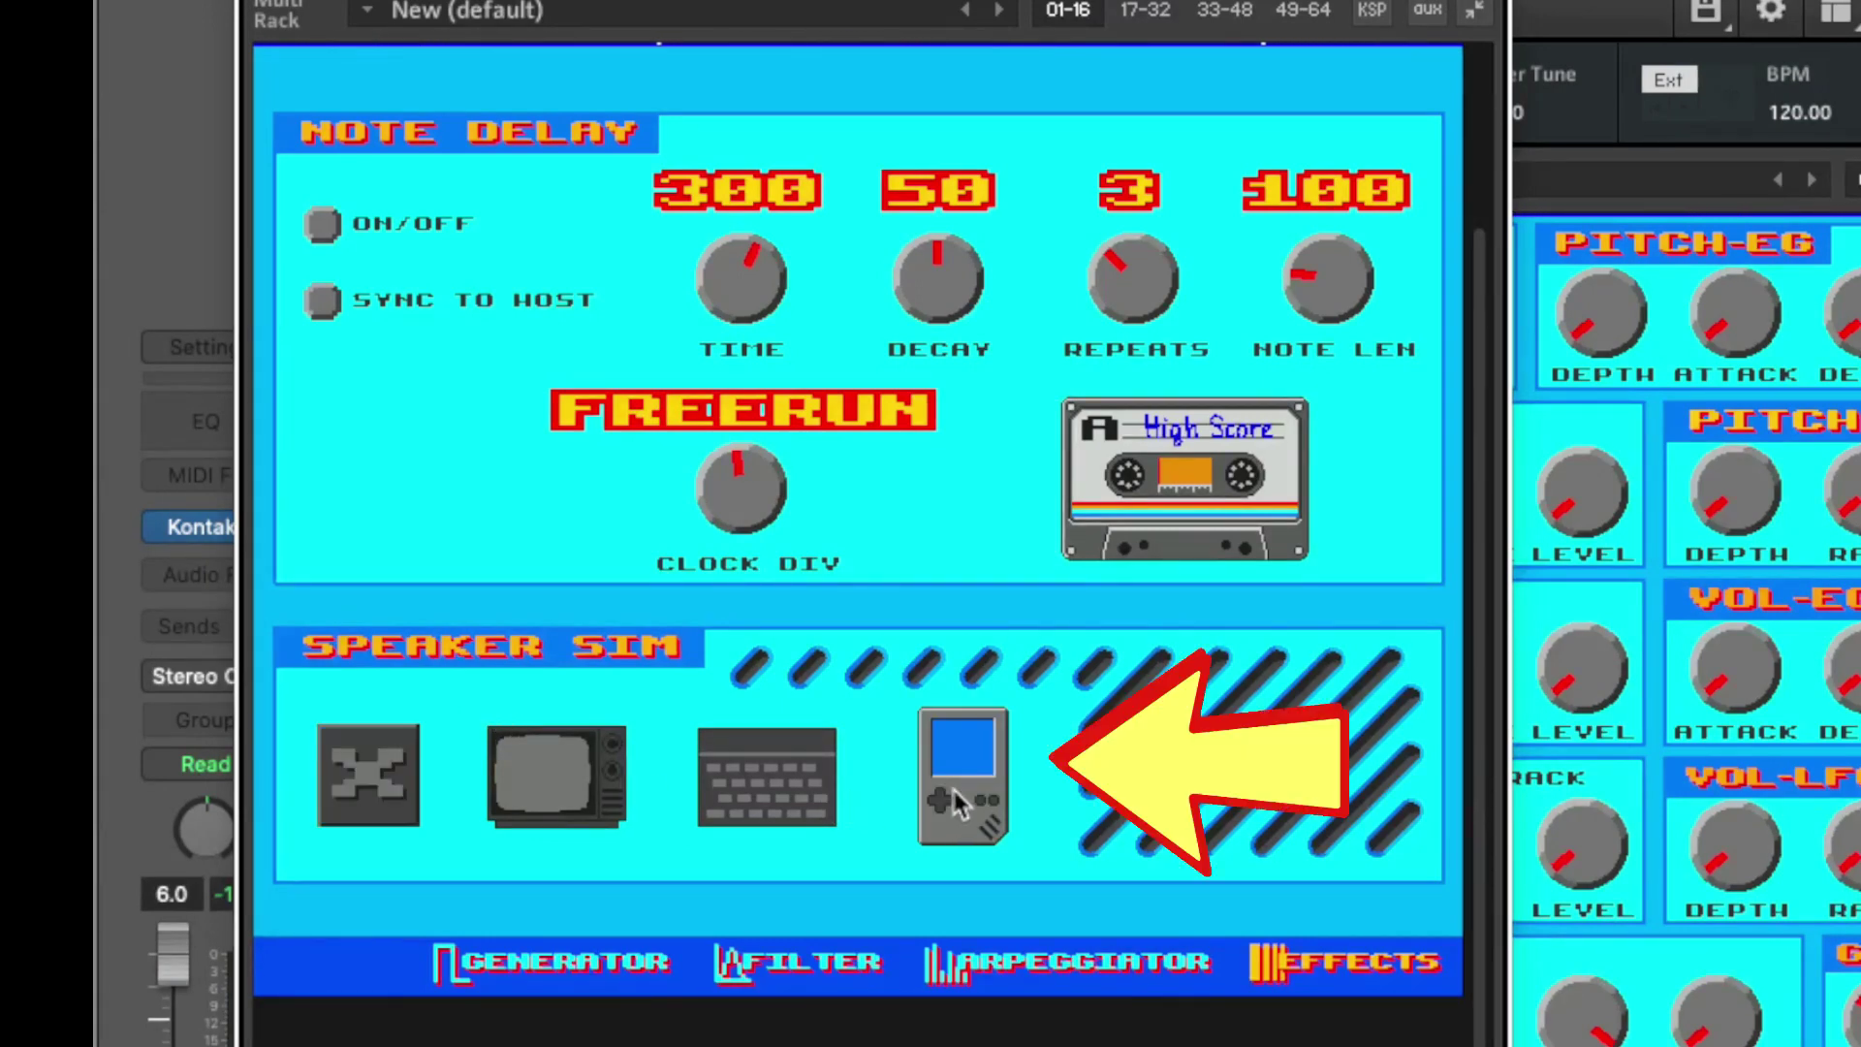
pyautogui.moveTo(1627, 0); pyautogui.dragTo(1554, 0)
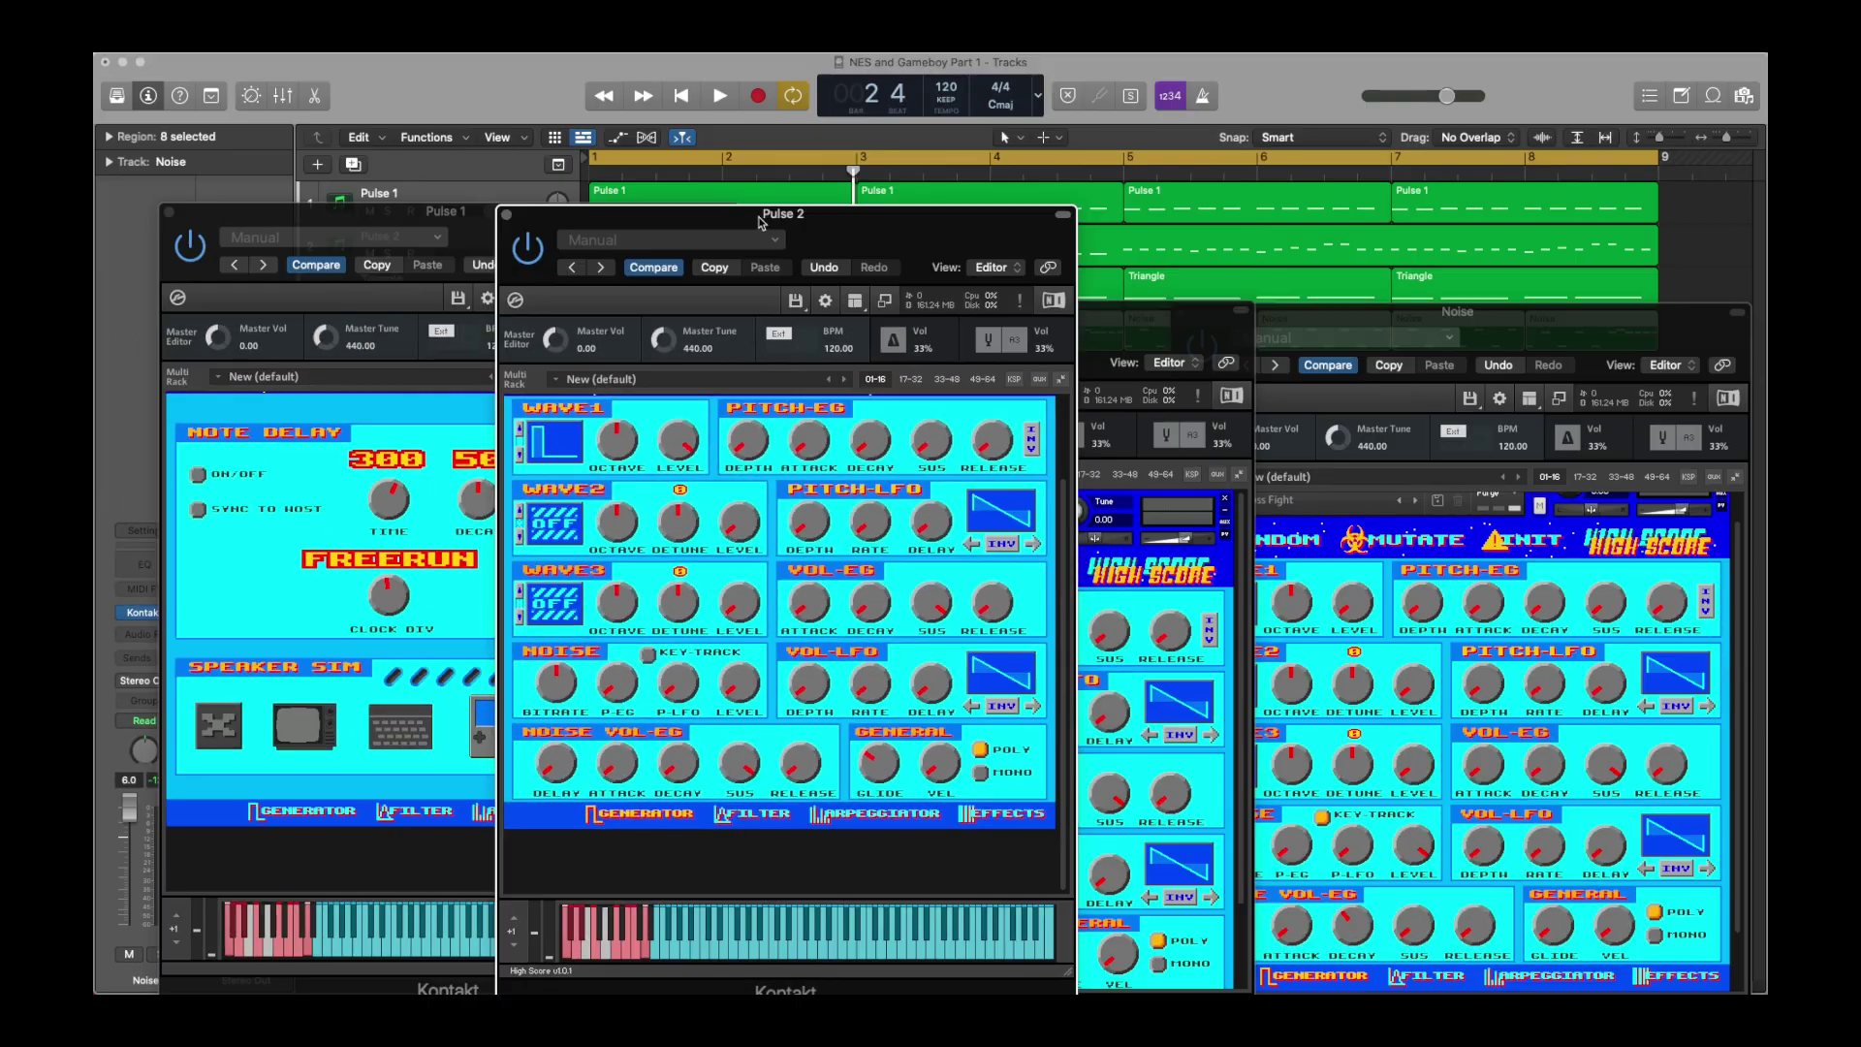
pyautogui.click(998, 814)
# Show Triangle and Noise effects pages, set Noise's speaker sim to Game Boy, rearrange windows
pyautogui.moveTo(1163, 312); pyautogui.dragTo(1098, 96)
pyautogui.click(1105, 691)
pyautogui.moveTo(1537, 335); pyautogui.dragTo(1445, 155)
pyautogui.click(1581, 797)
pyautogui.click(1407, 715)
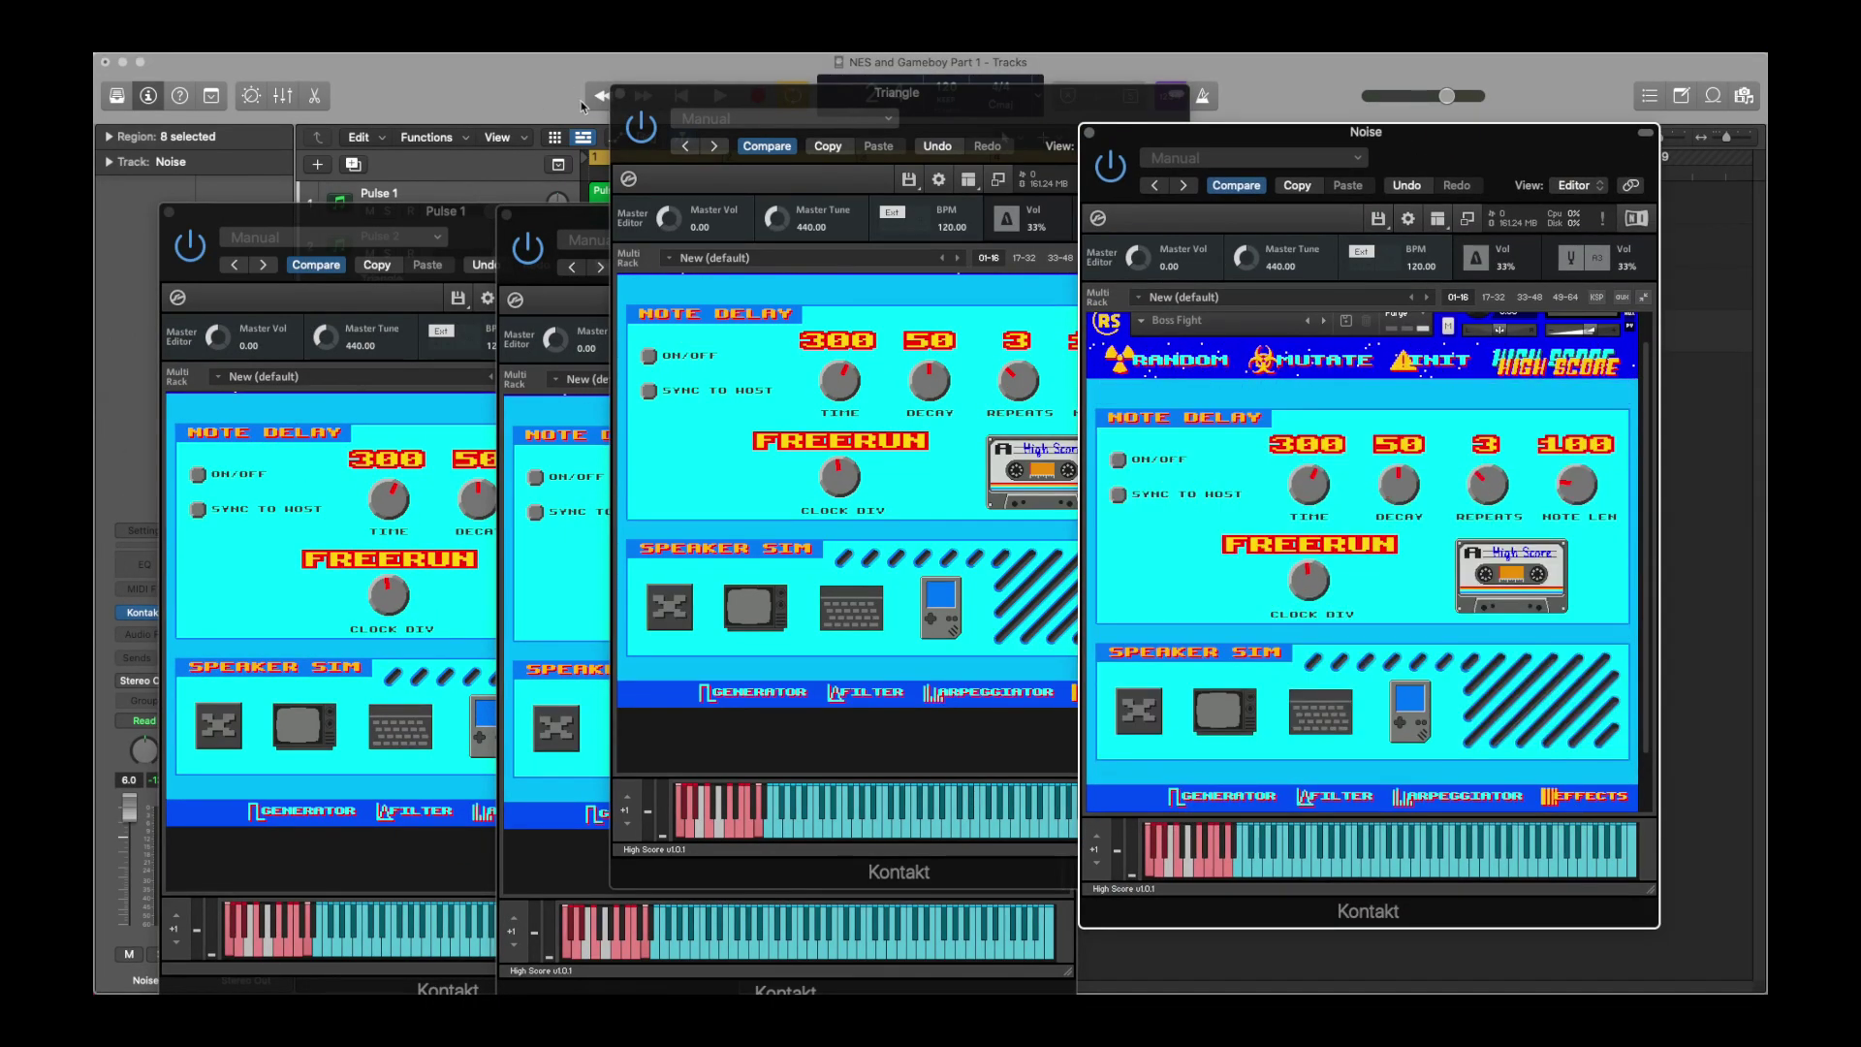
pyautogui.moveTo(714, 101); pyautogui.dragTo(689, 242)
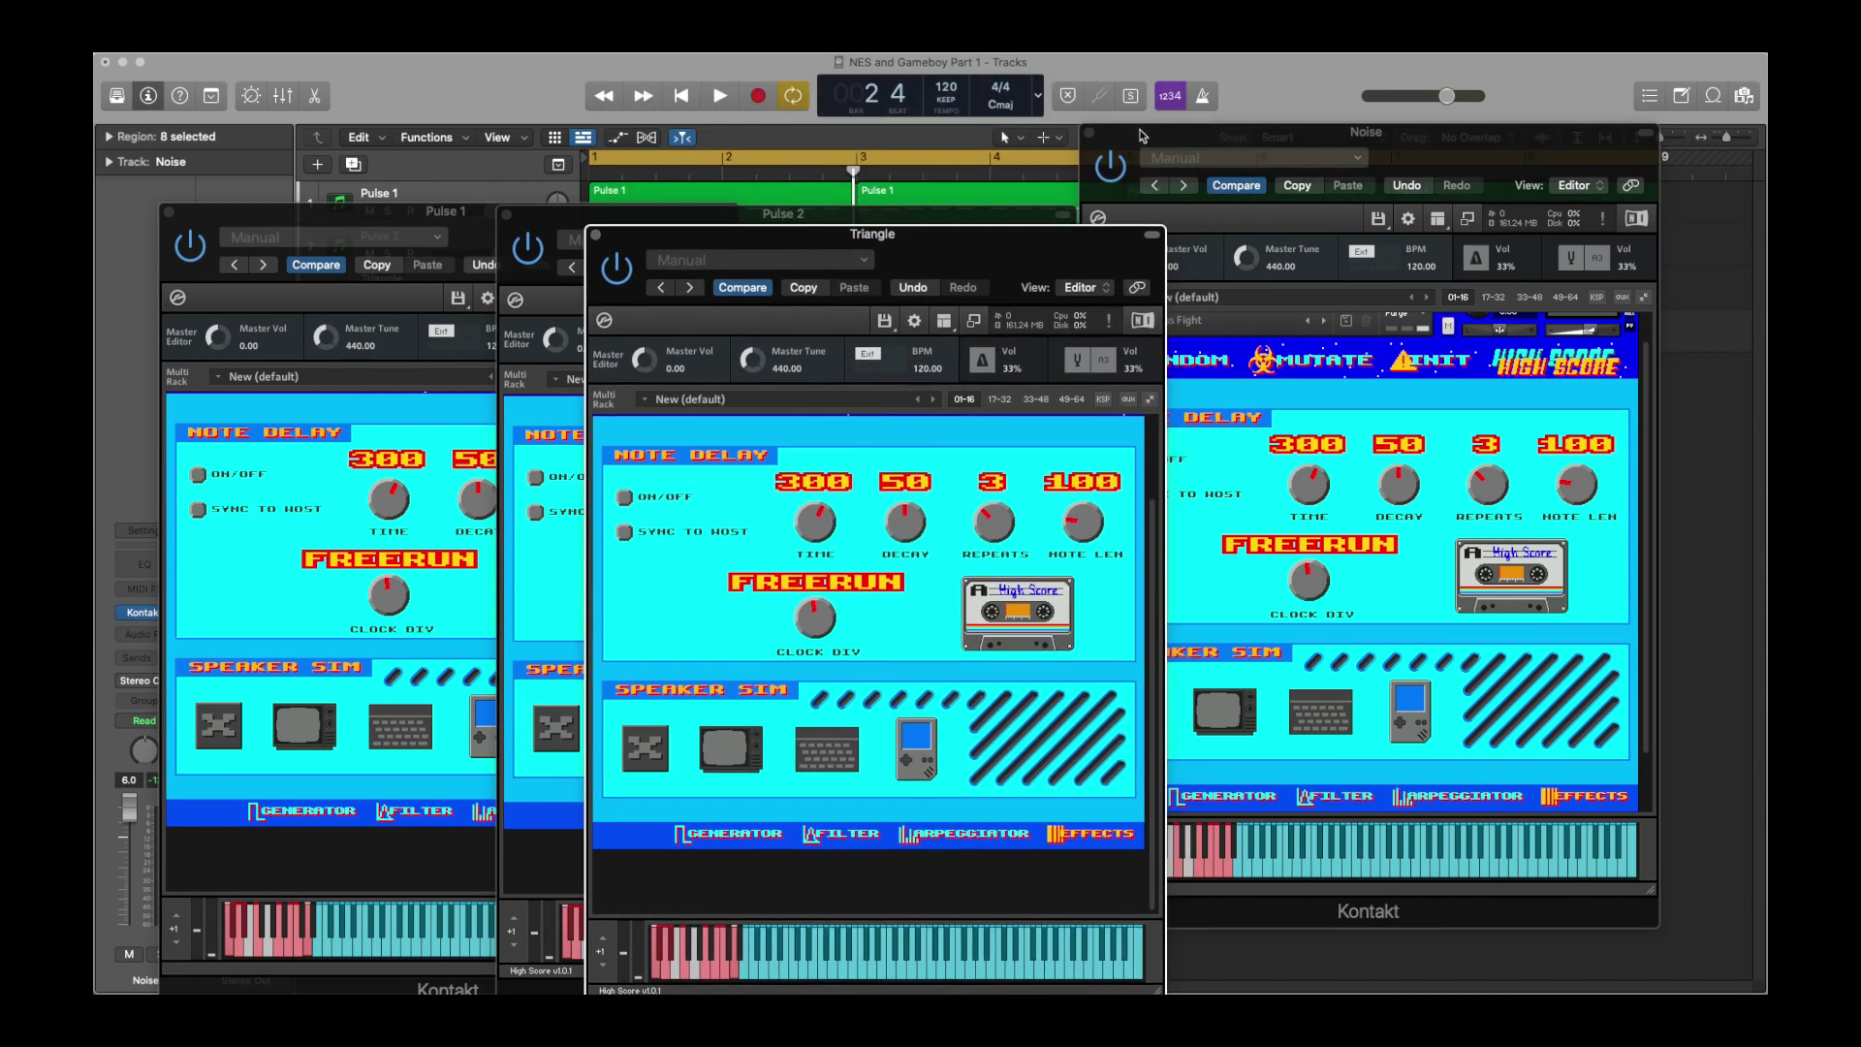
pyautogui.moveTo(1142, 135); pyautogui.dragTo(1201, 265)
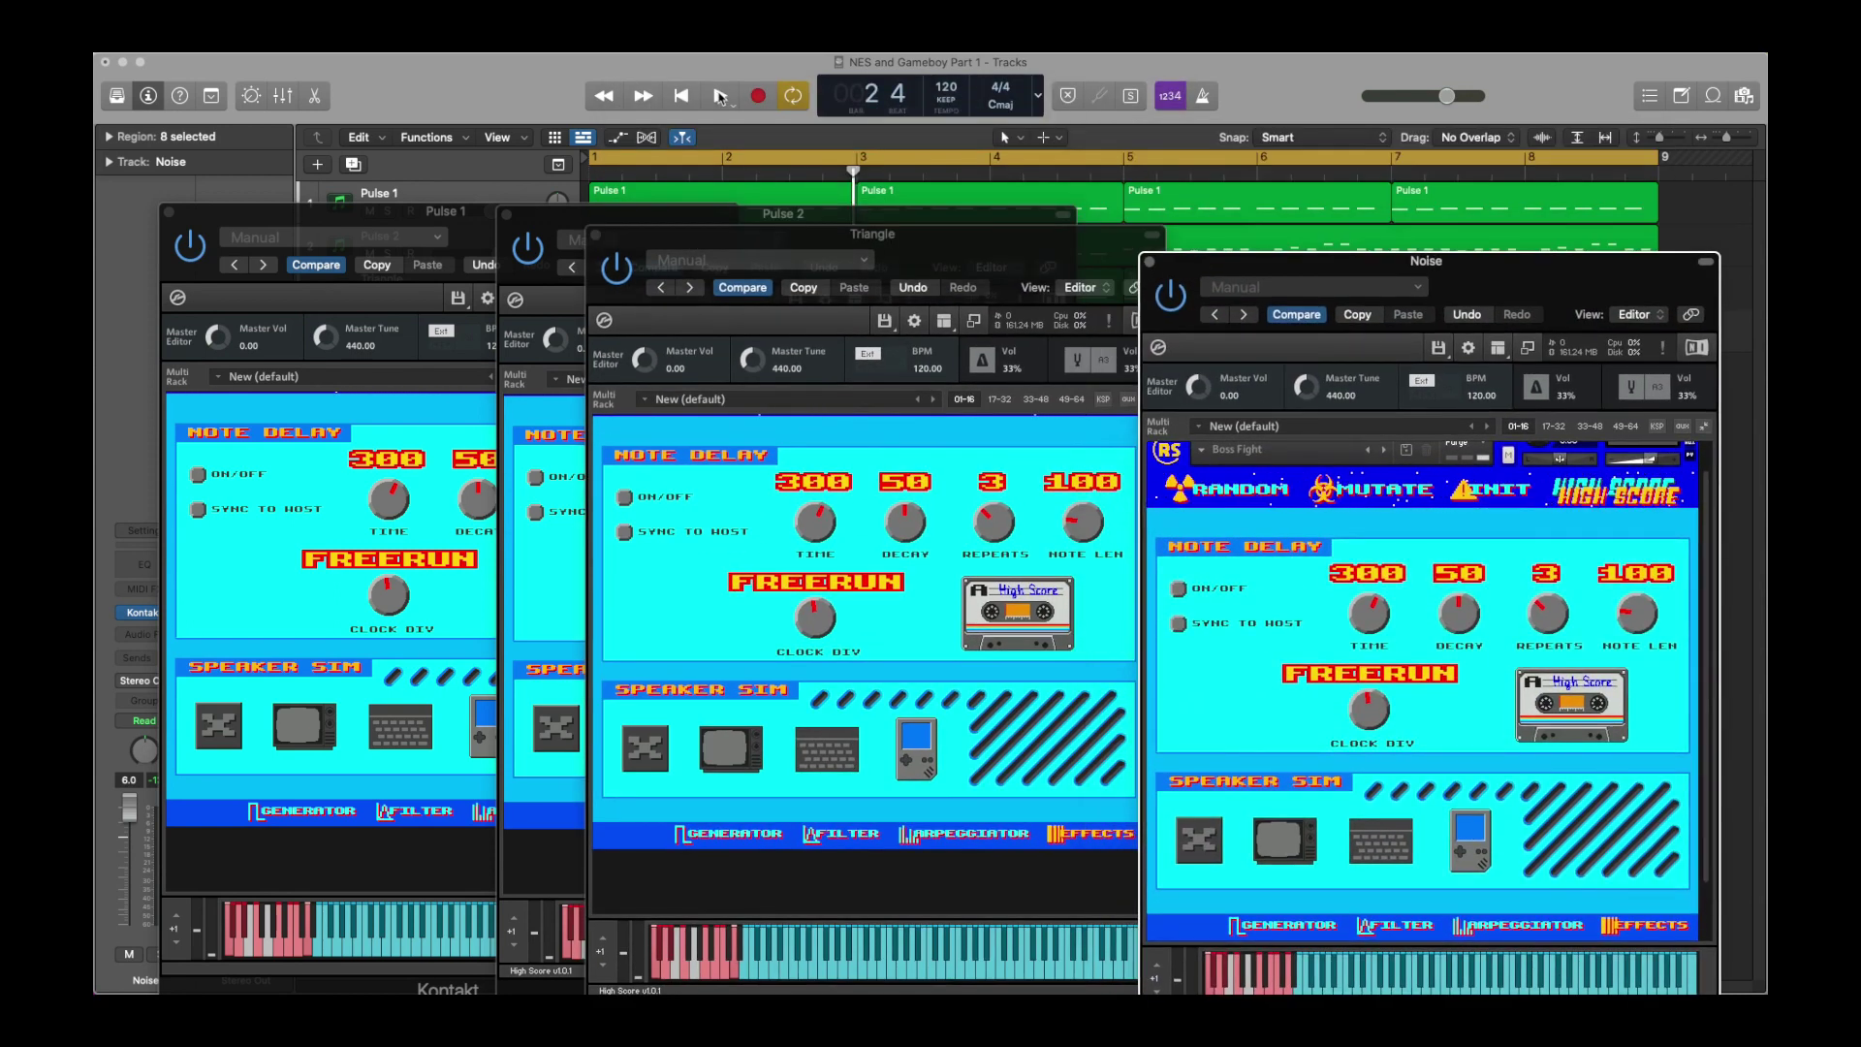